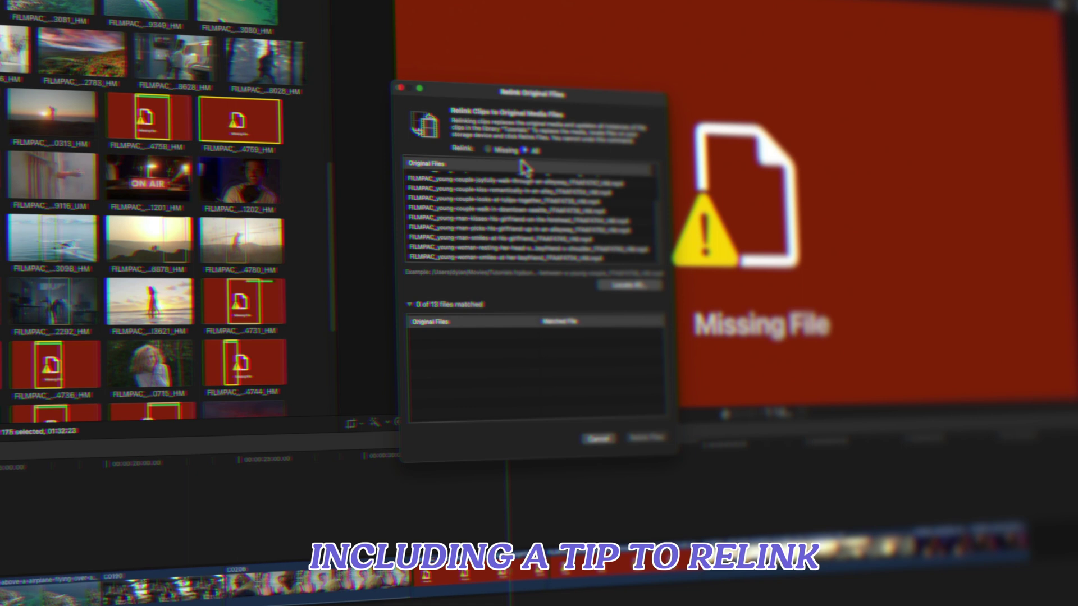
# Step: Select the Missing Files smart collection to show only clips whose media is missing
pyautogui.click(525, 150)
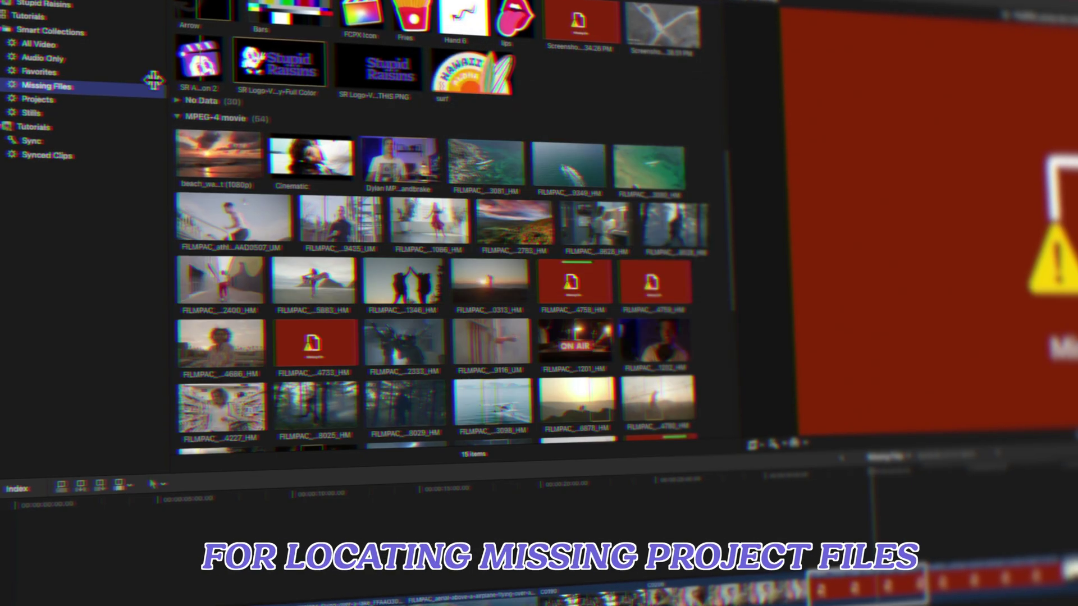
pyautogui.click(393, 111)
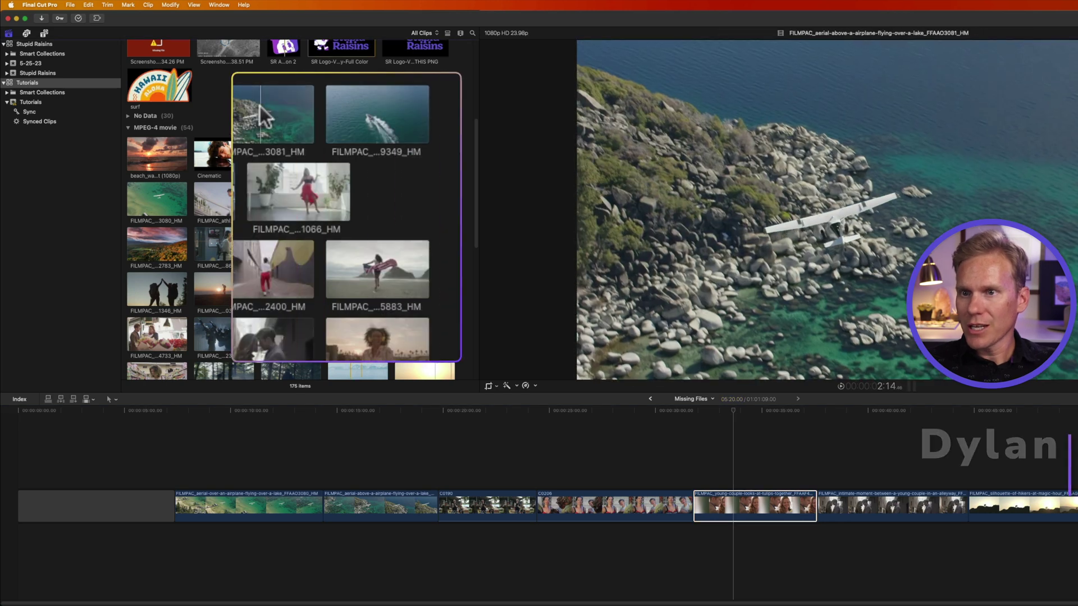
# Step: Reveal the aerial 3081 clip's MP4 source file in Finder, via the timeline clip and browser
pyautogui.rightClick(357, 152)
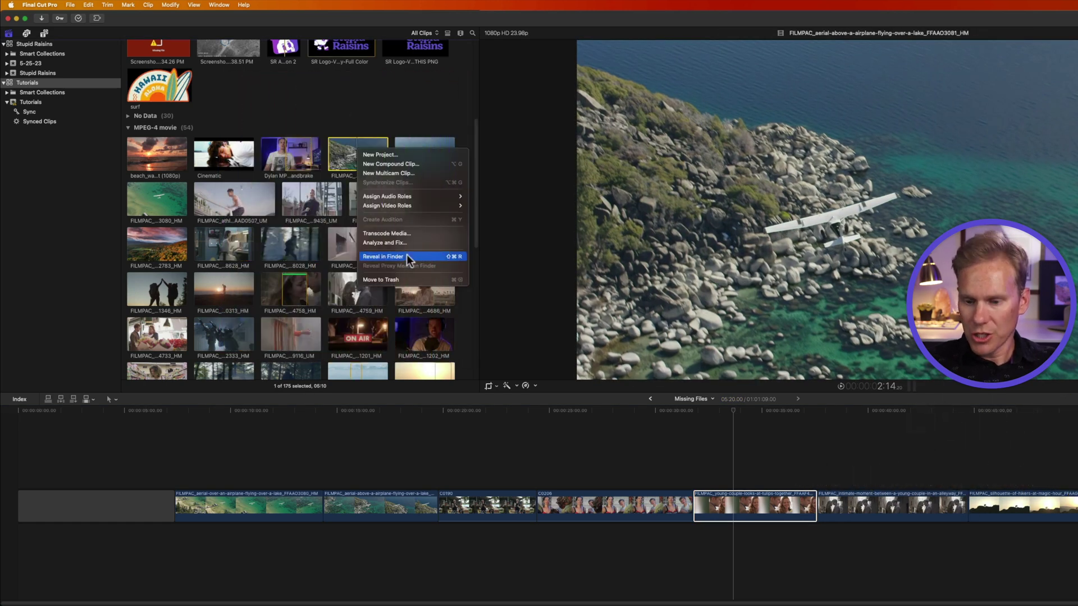
pyautogui.click(408, 258)
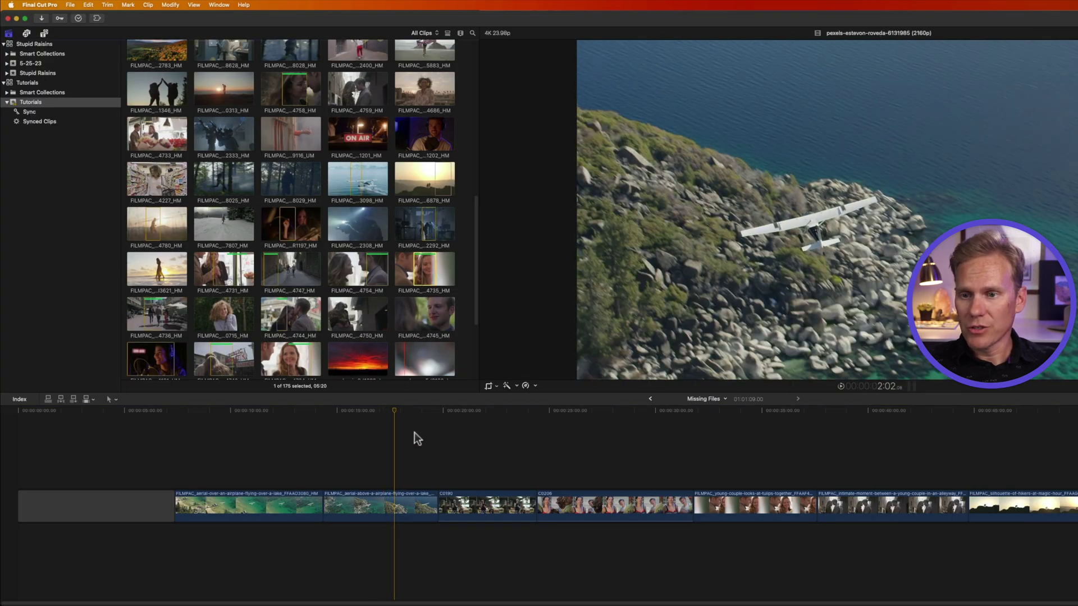
pyautogui.click(386, 513)
pyautogui.rightClick(386, 513)
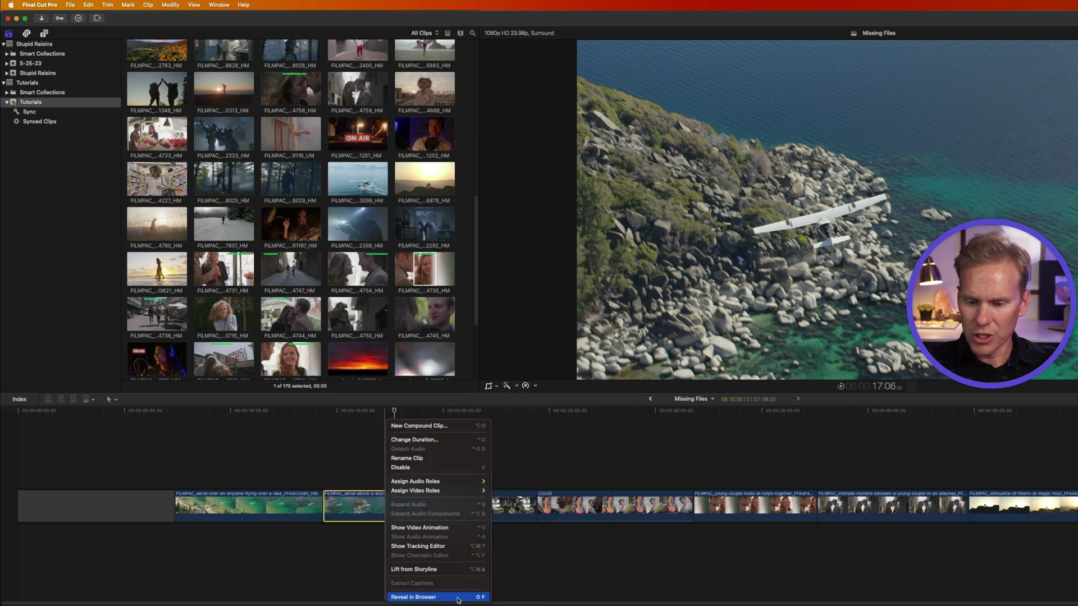
pyautogui.hotkey('shift', 'f')
pyautogui.scroll(3, 421, 337)
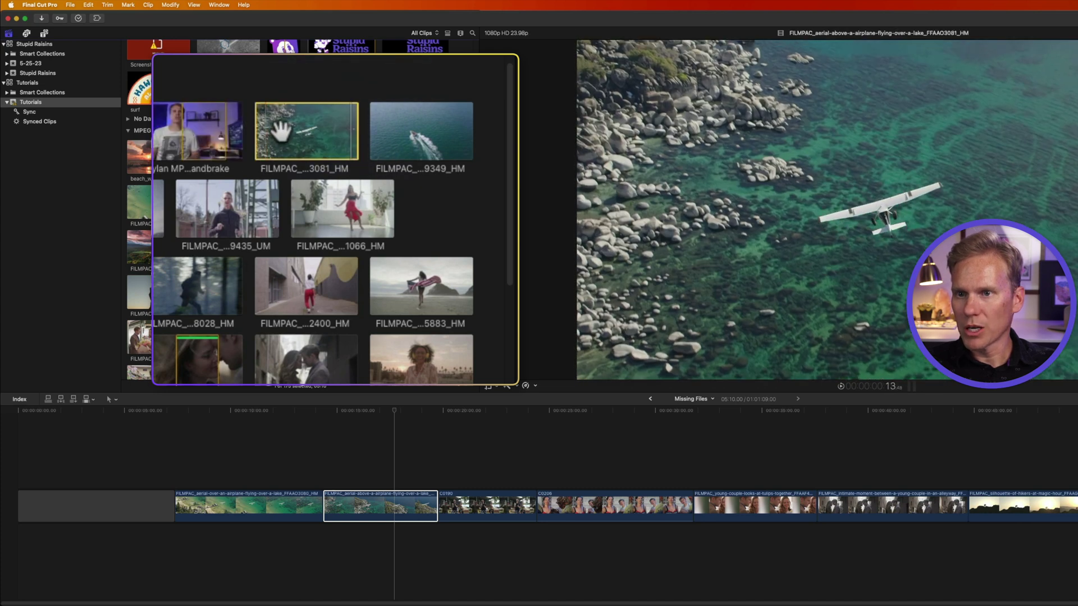
pyautogui.rightClick(304, 133)
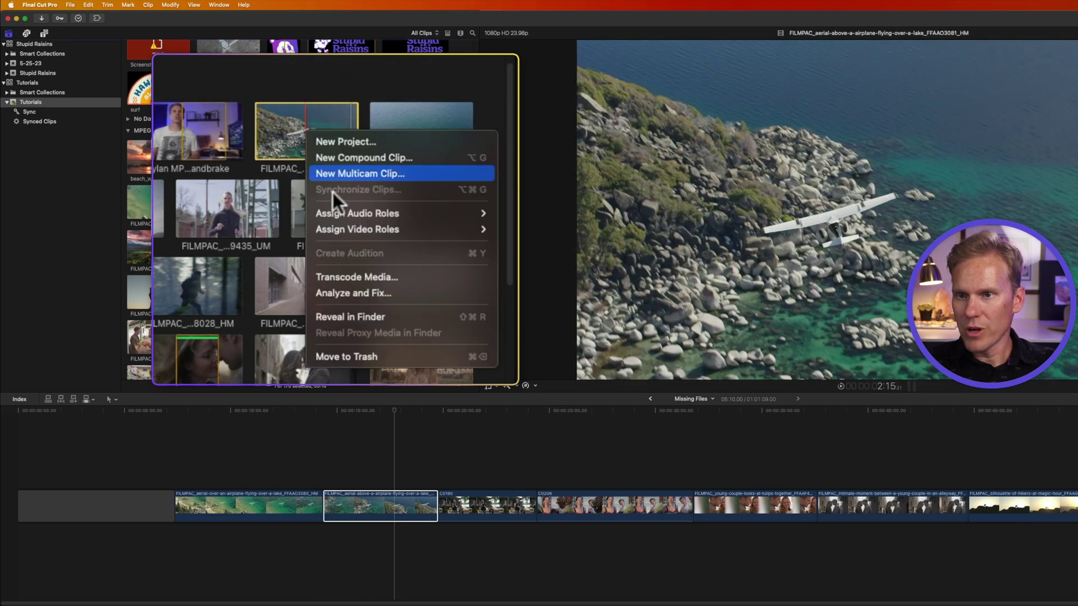
pyautogui.click(365, 317)
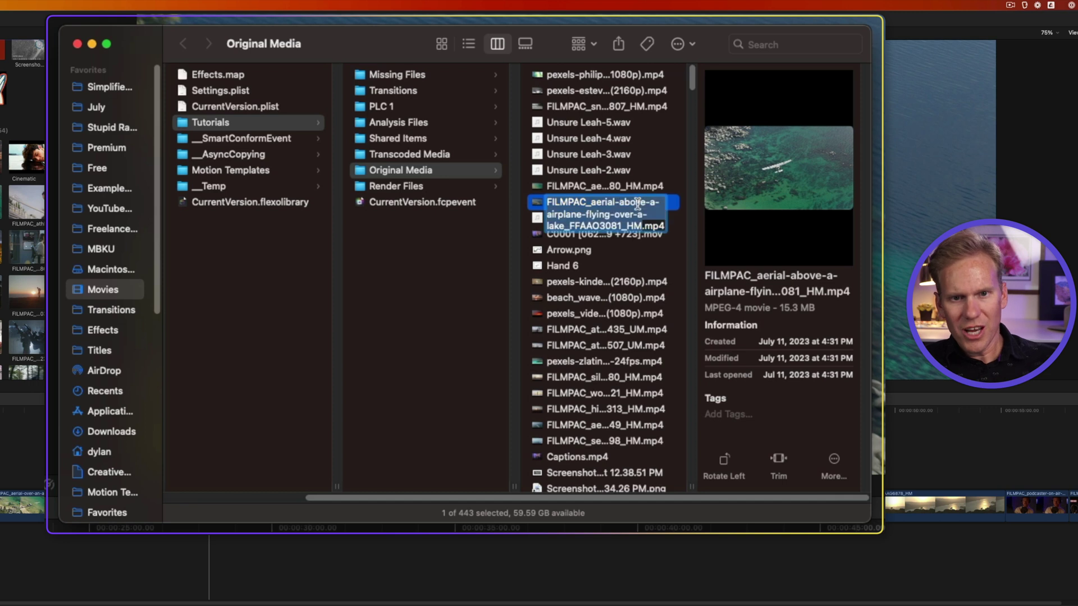
# Step: Append 'missing file' to the aerial 3081 file name so Final Cut Pro shows it missing
pyautogui.click(642, 225)
pyautogui.write('m')
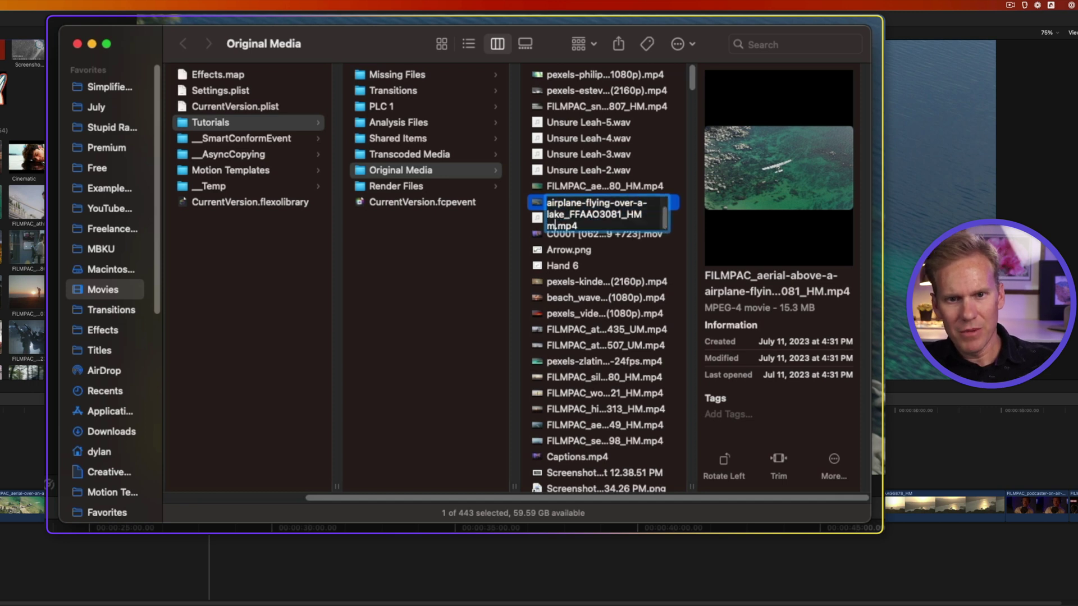
pyautogui.write('issing file')
pyautogui.press('Return')
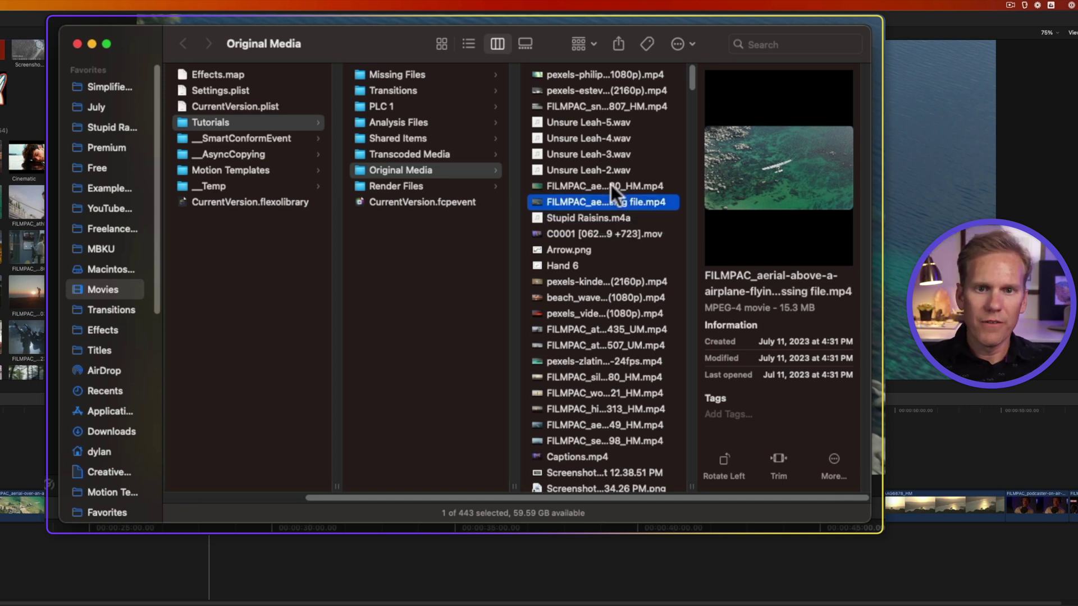
pyautogui.press('super+Tab')
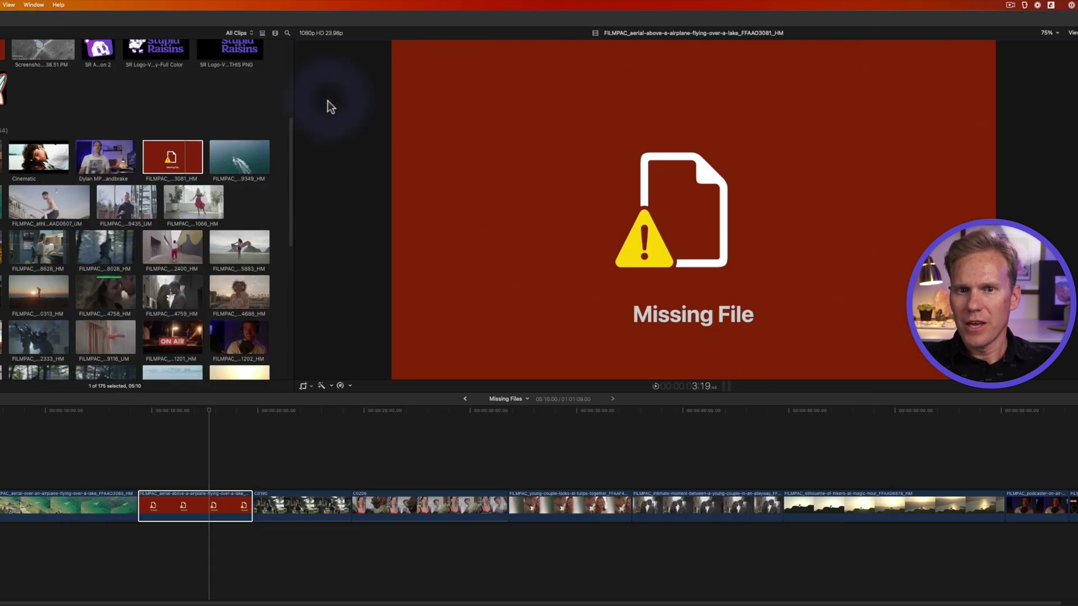
pyautogui.click(185, 159)
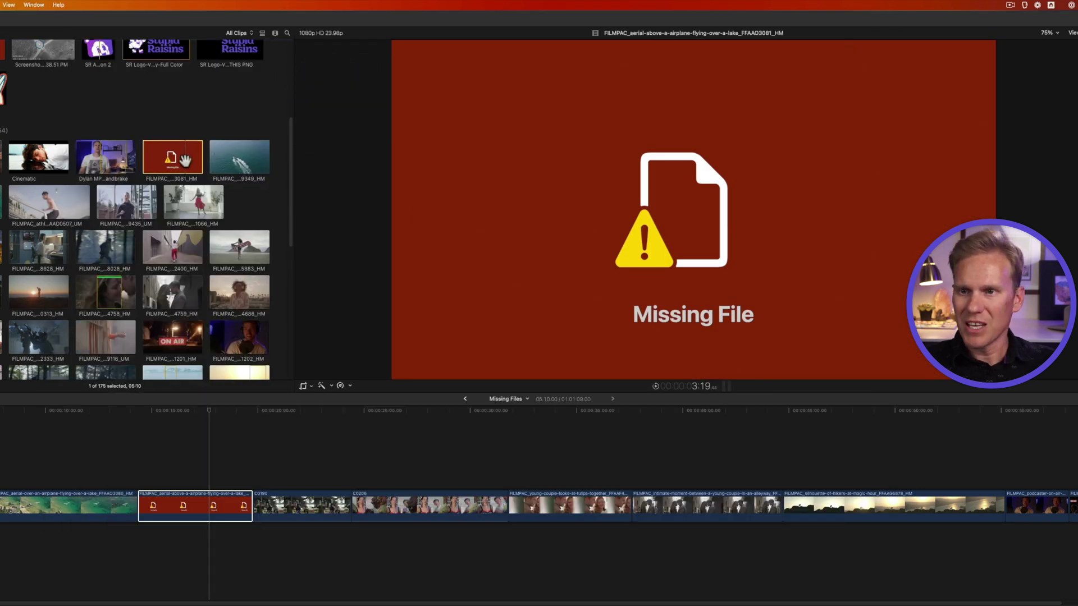
# Step: Move 13 FILMPAC files into a new folder named 'Missing Files'
pyautogui.press('super+Tab')
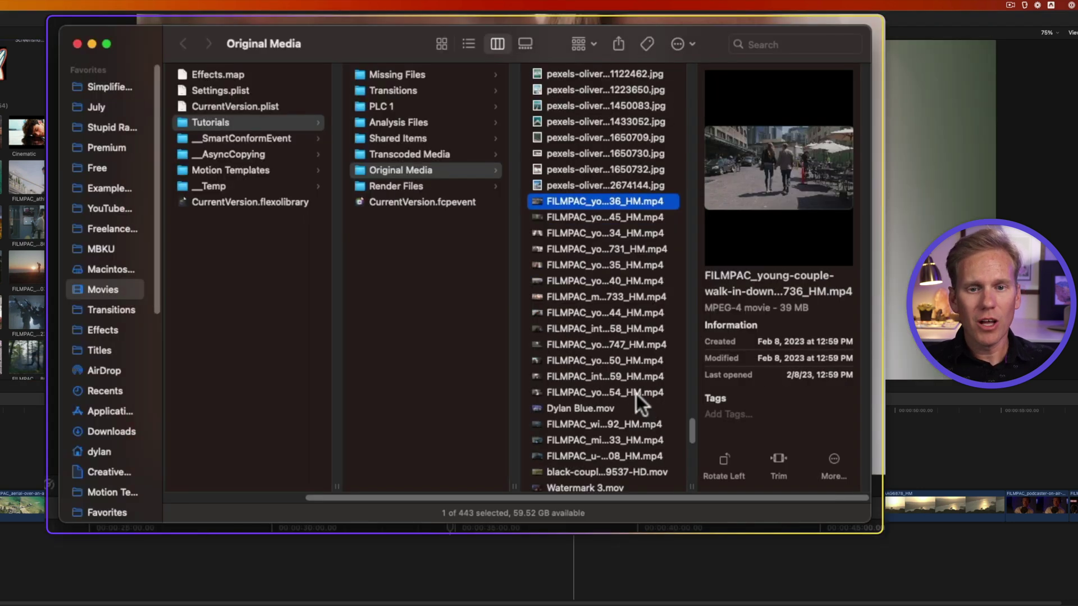
pyautogui.keyDown('shift'); pyautogui.click(636, 393); pyautogui.keyUp('shift')
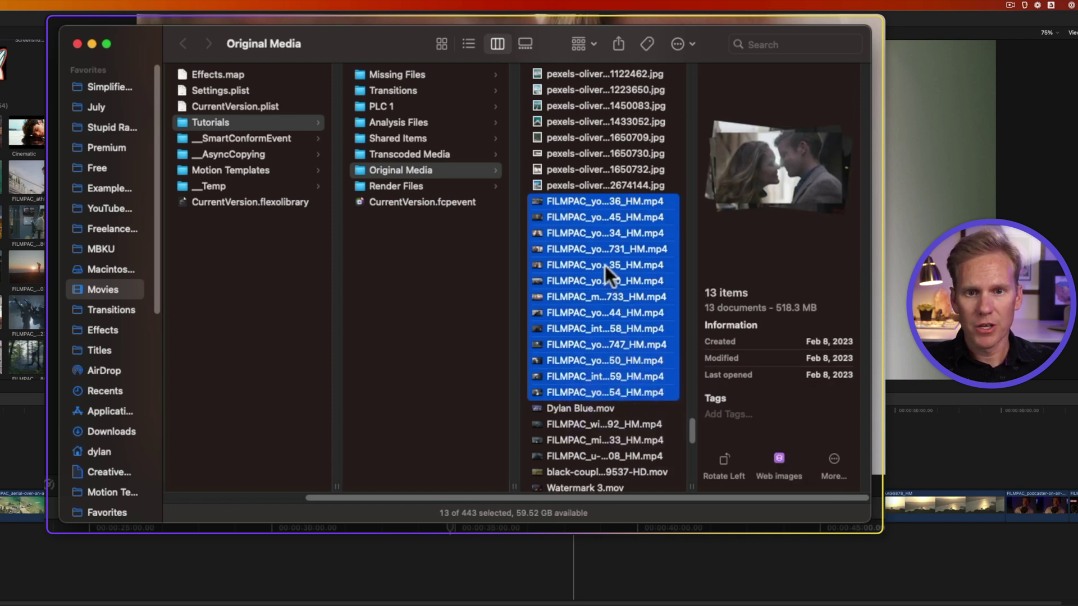
pyautogui.rightClick(589, 246)
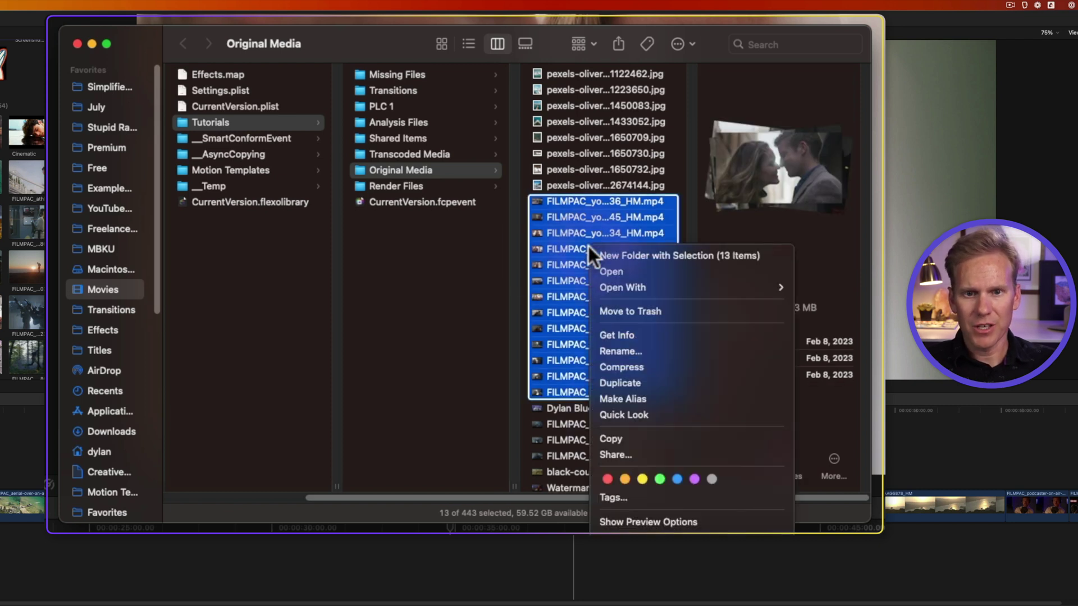
pyautogui.click(628, 255)
pyautogui.write('Missing')
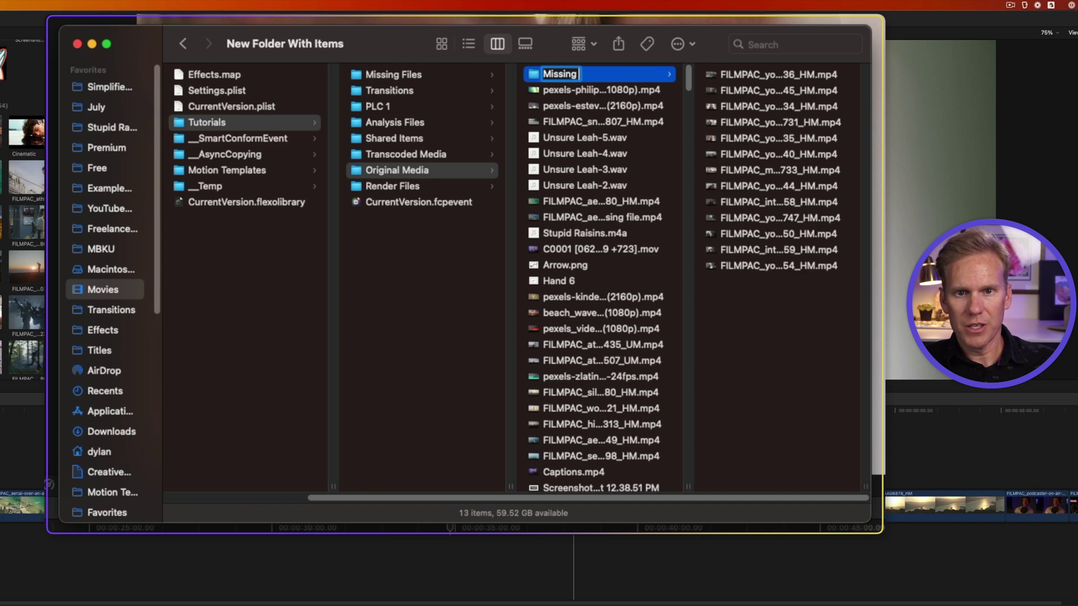
pyautogui.write(' Files')
pyautogui.press('Return')
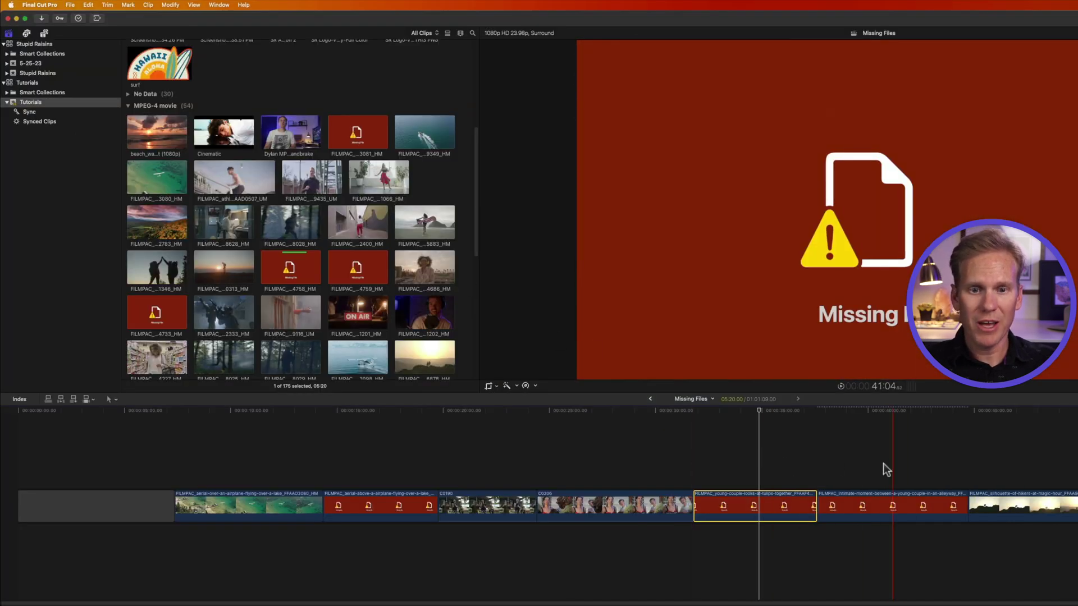
# Step: Select the missing aerial 3081 clip in the browser
pyautogui.scroll(-3, 370, 216)
pyautogui.scroll(-3, 365, 230)
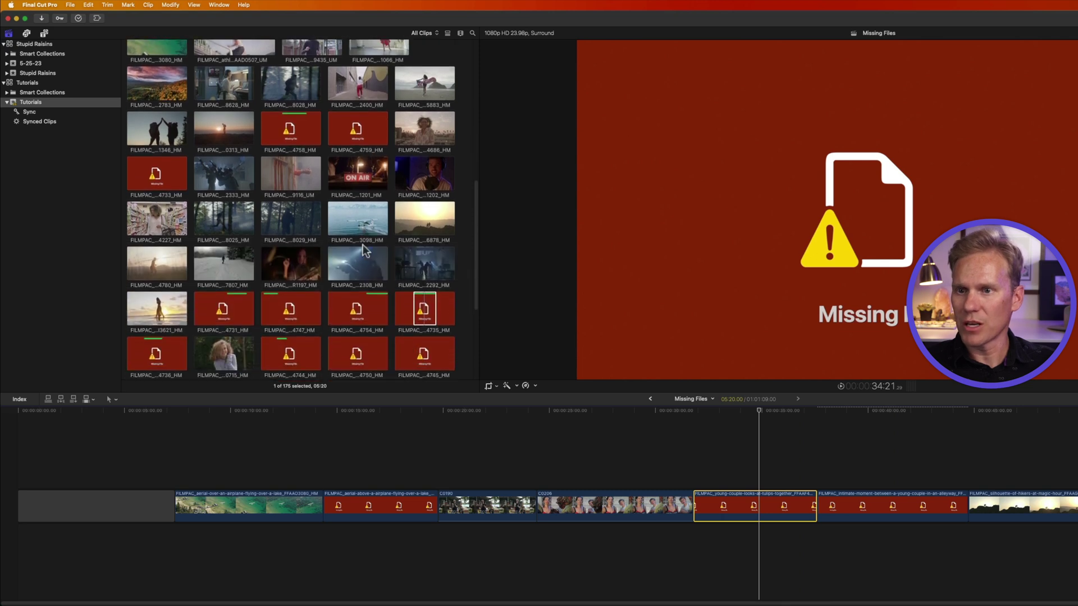
pyautogui.click(430, 271)
pyautogui.scroll(6, 441, 270)
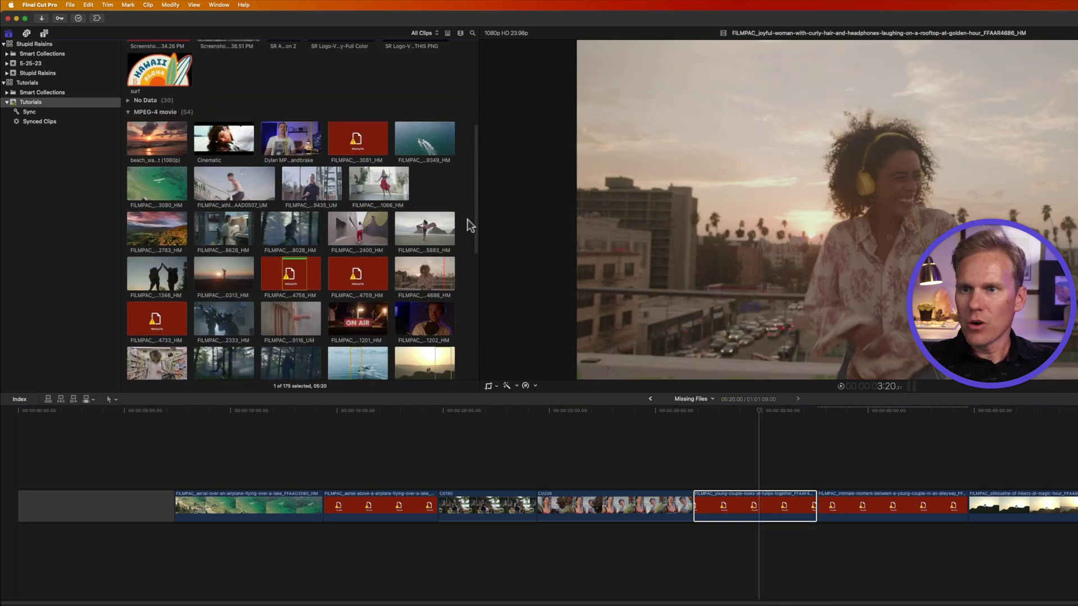
pyautogui.click(377, 142)
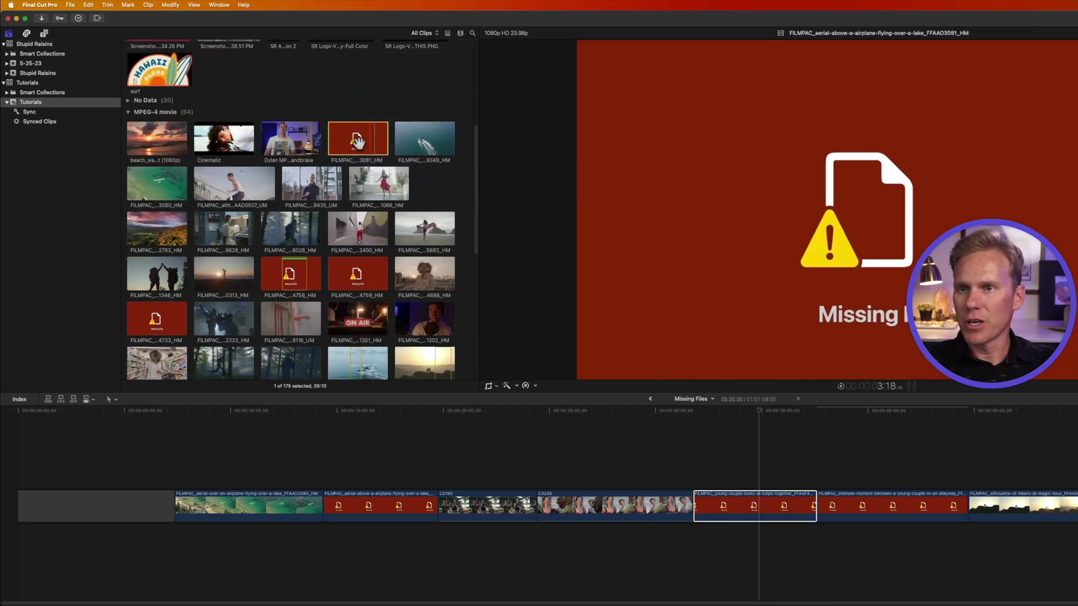
# Step: Start relinking original media with Relink set to All and the 3081 file chosen to locate
pyautogui.click(78, 11)
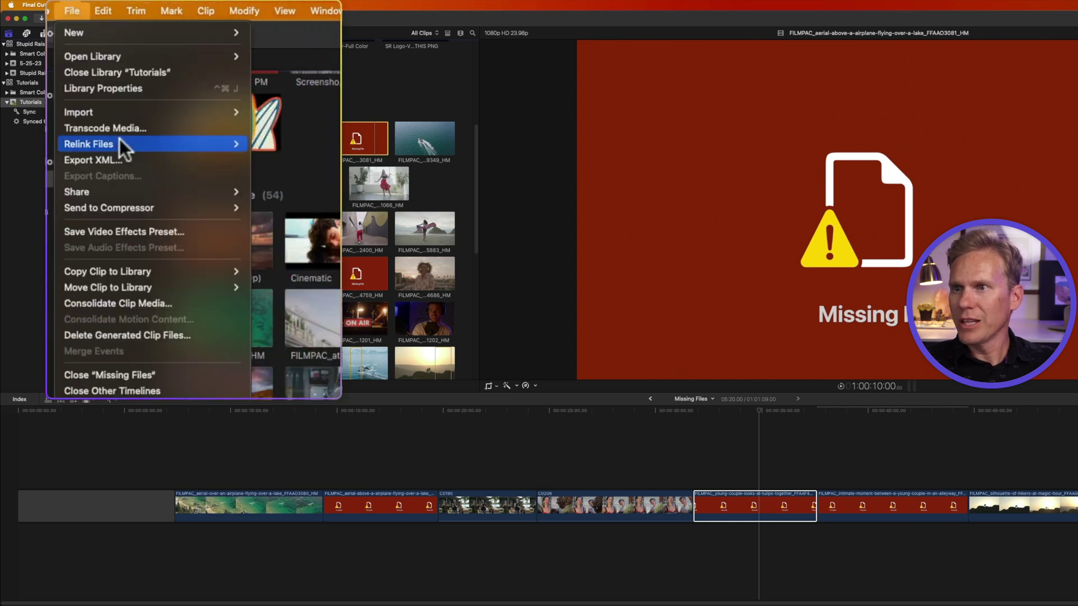
pyautogui.moveTo(143, 144)
pyautogui.click(309, 146)
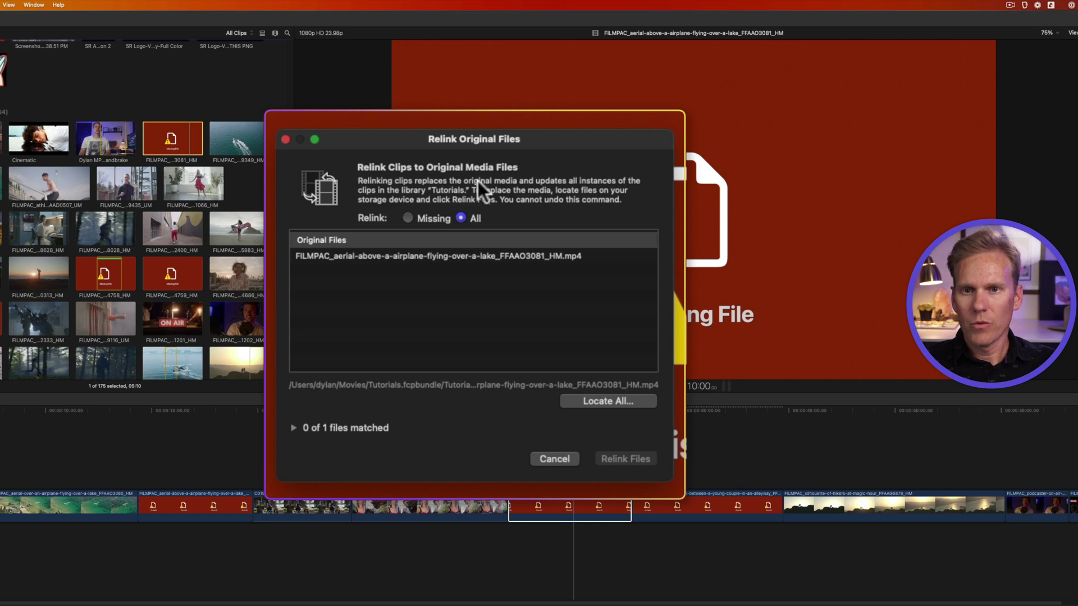
pyautogui.click(409, 219)
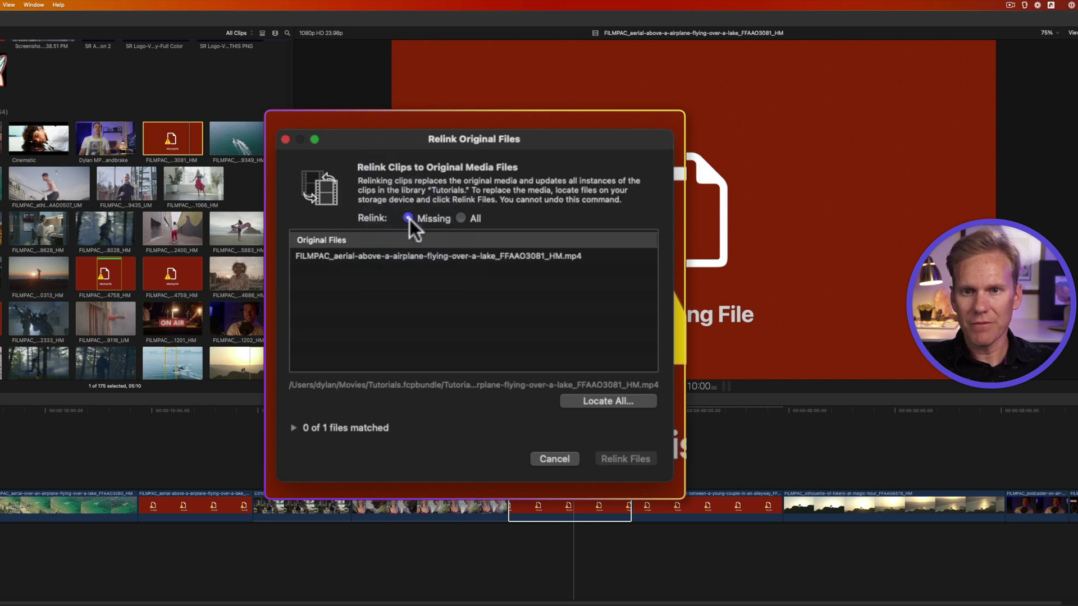
pyautogui.click(460, 219)
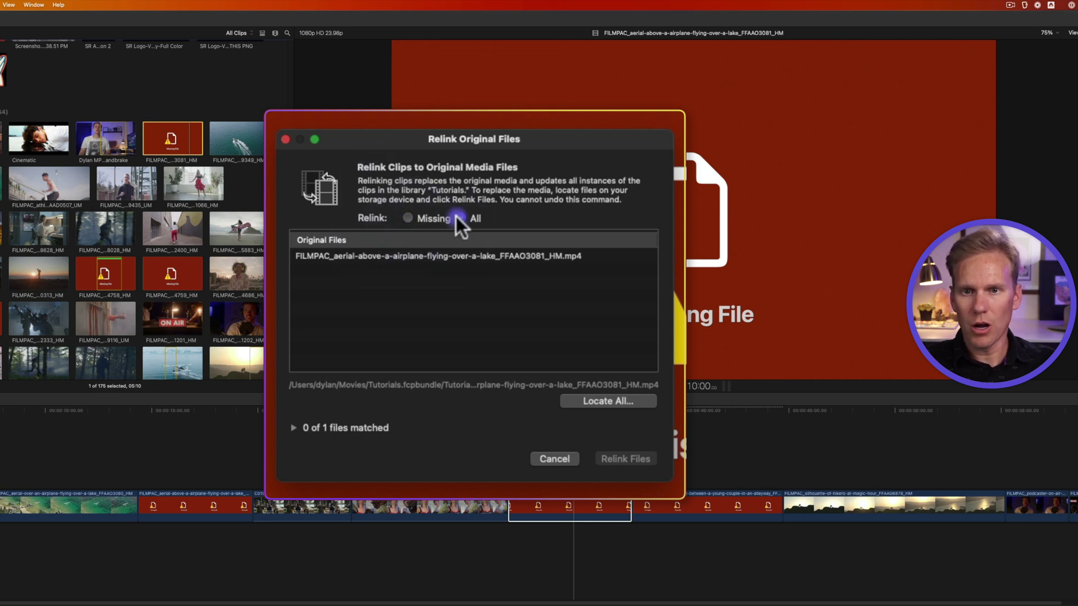
pyautogui.click(425, 258)
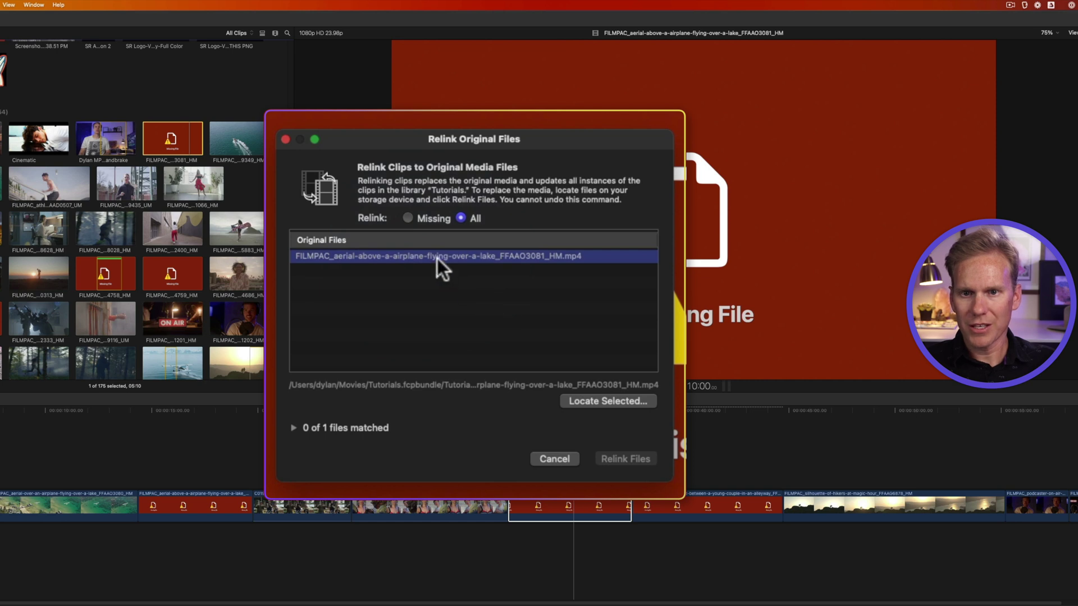
pyautogui.click(581, 399)
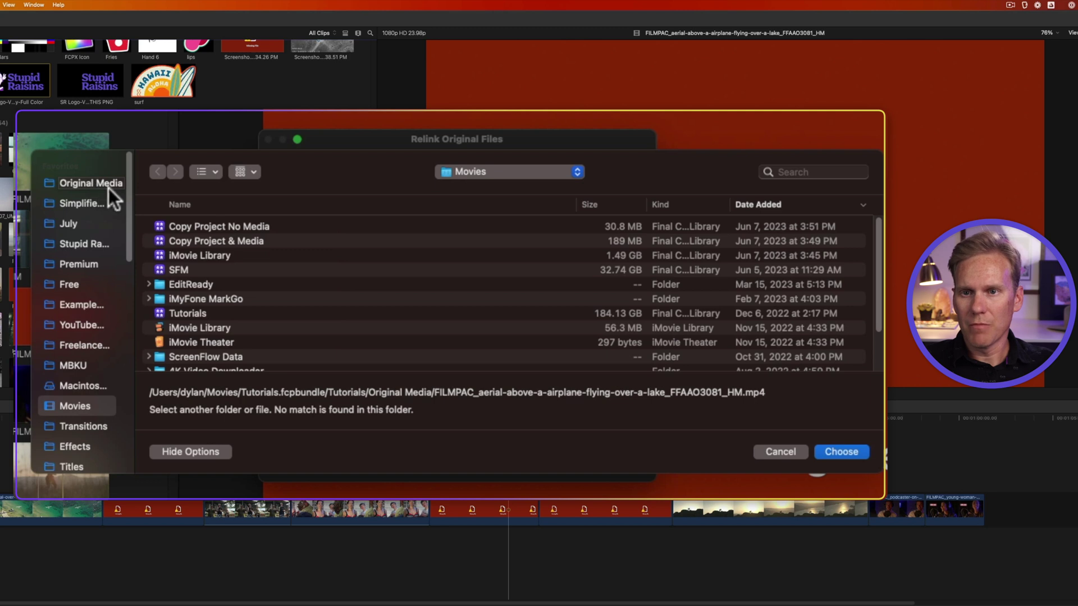
# Step: Choose the renamed 3081 file in Original Media, check the match, and relink the aerial clip
pyautogui.click(223, 254)
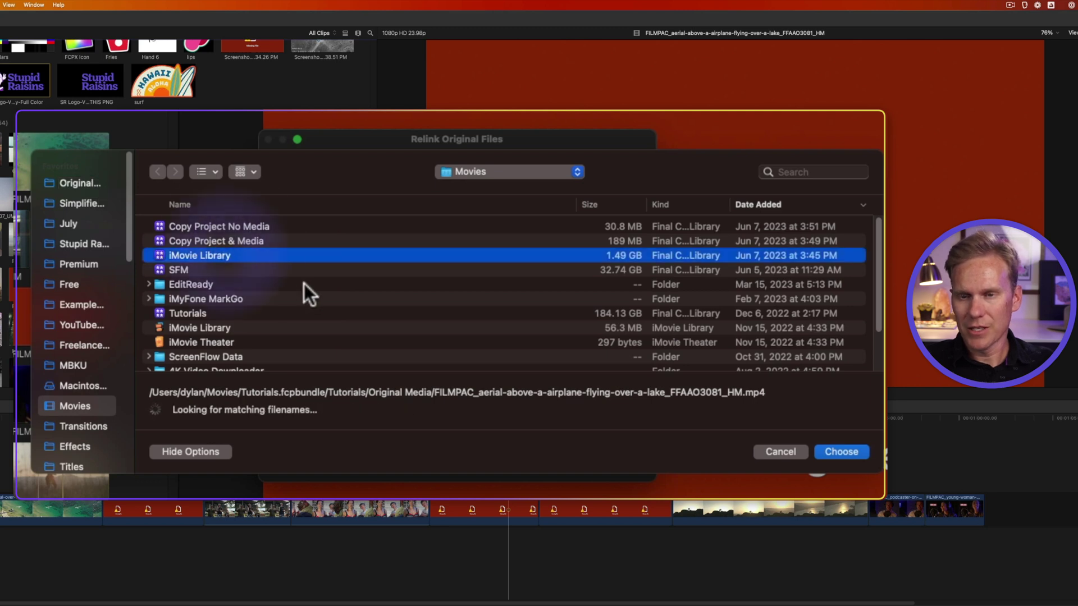
pyautogui.click(86, 180)
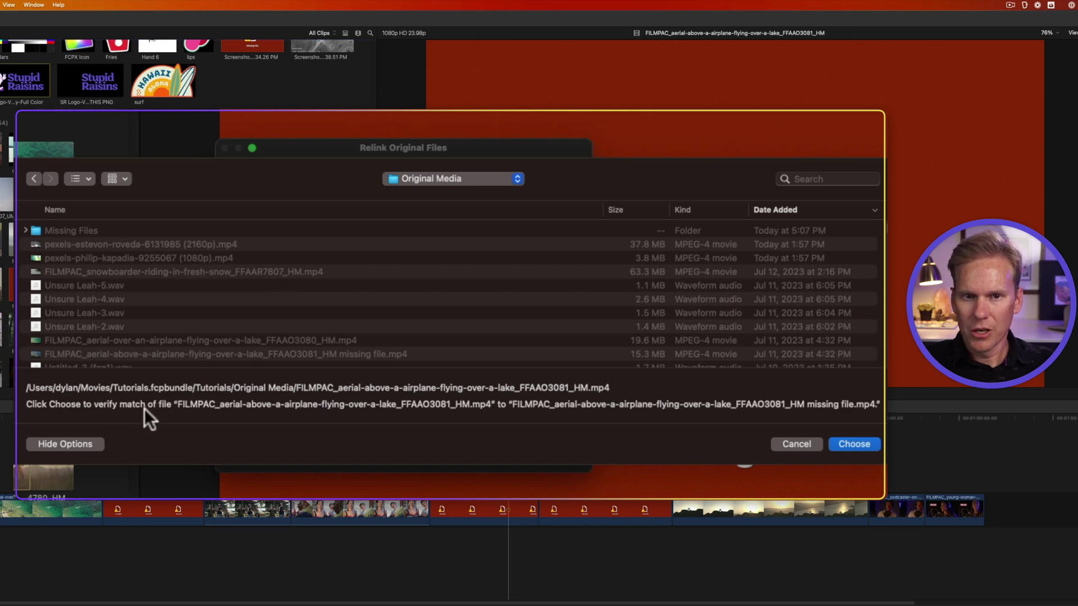
pyautogui.click(854, 444)
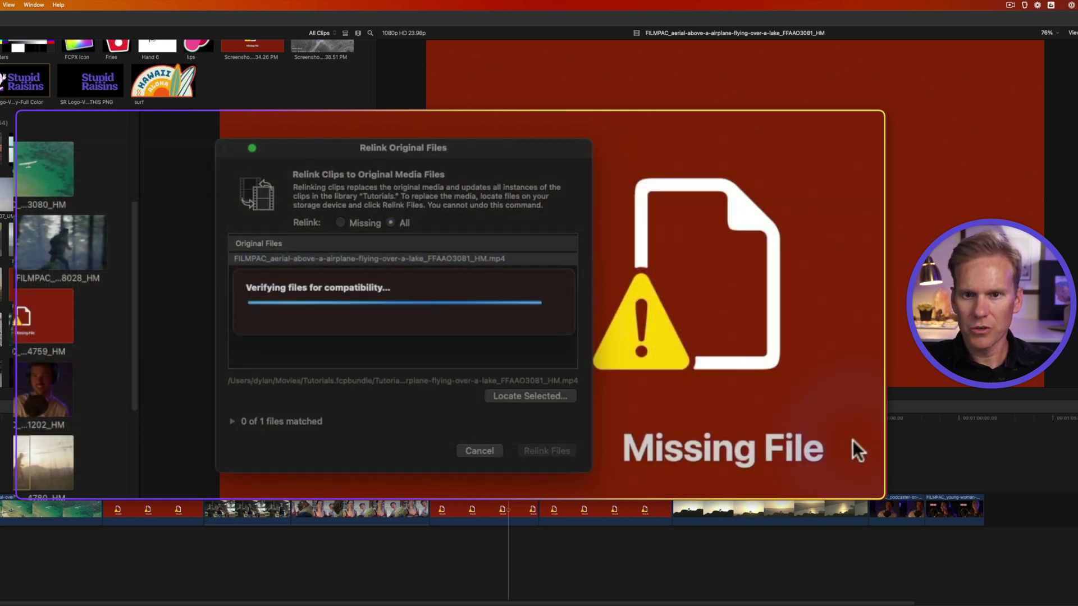
pyautogui.click(295, 354)
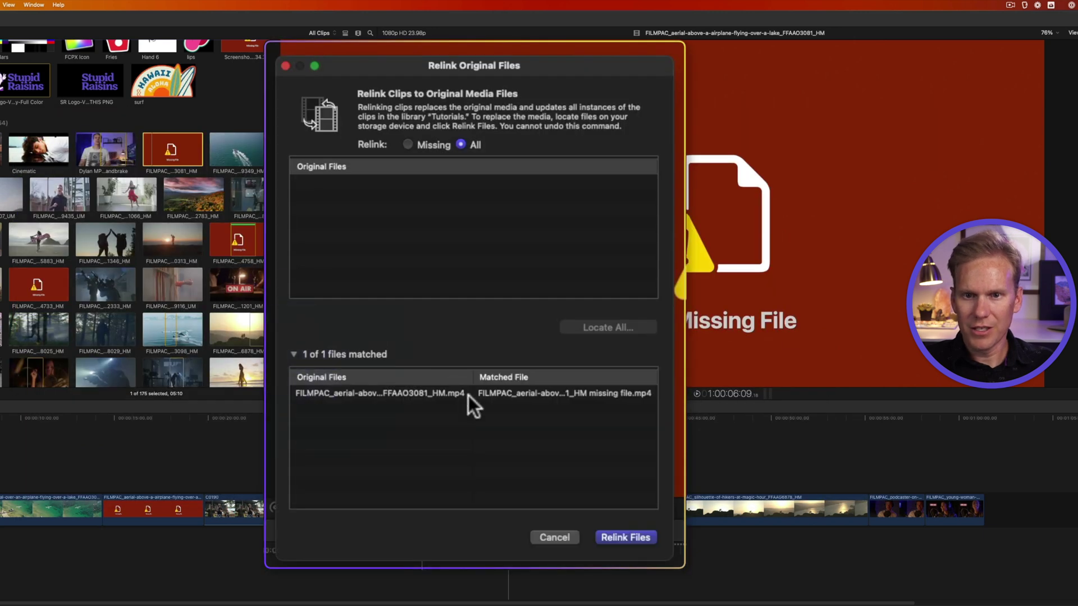
pyautogui.click(362, 396)
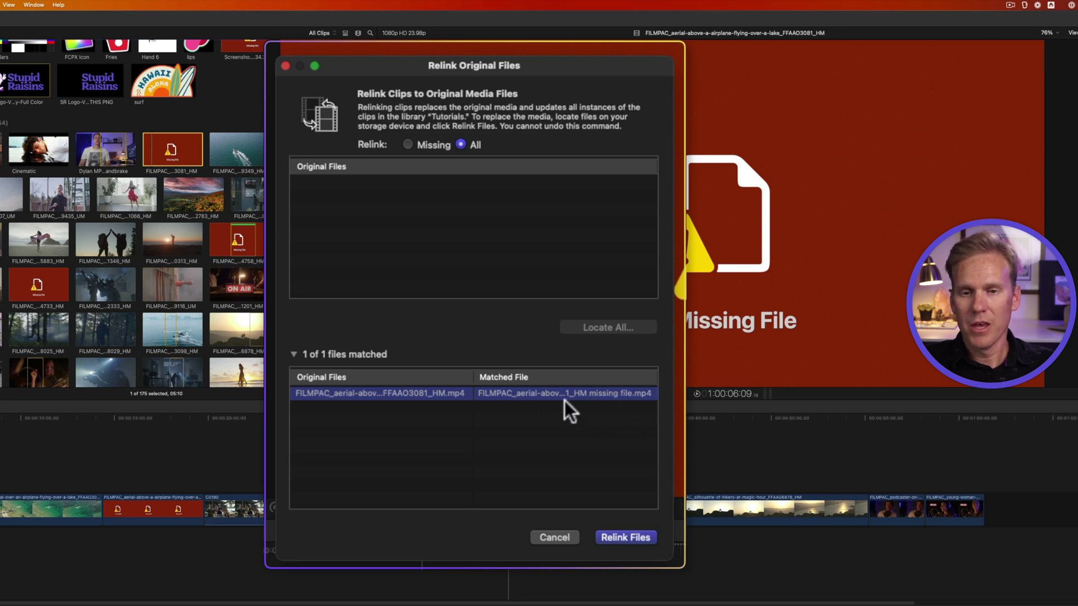
pyautogui.click(618, 536)
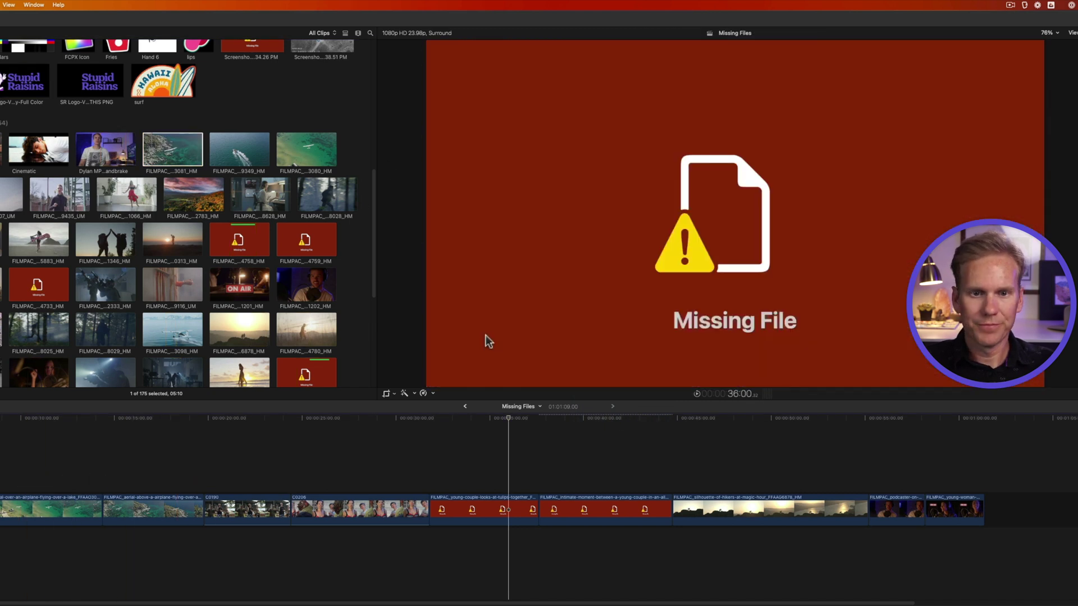
pyautogui.scroll(-5, 370, 227)
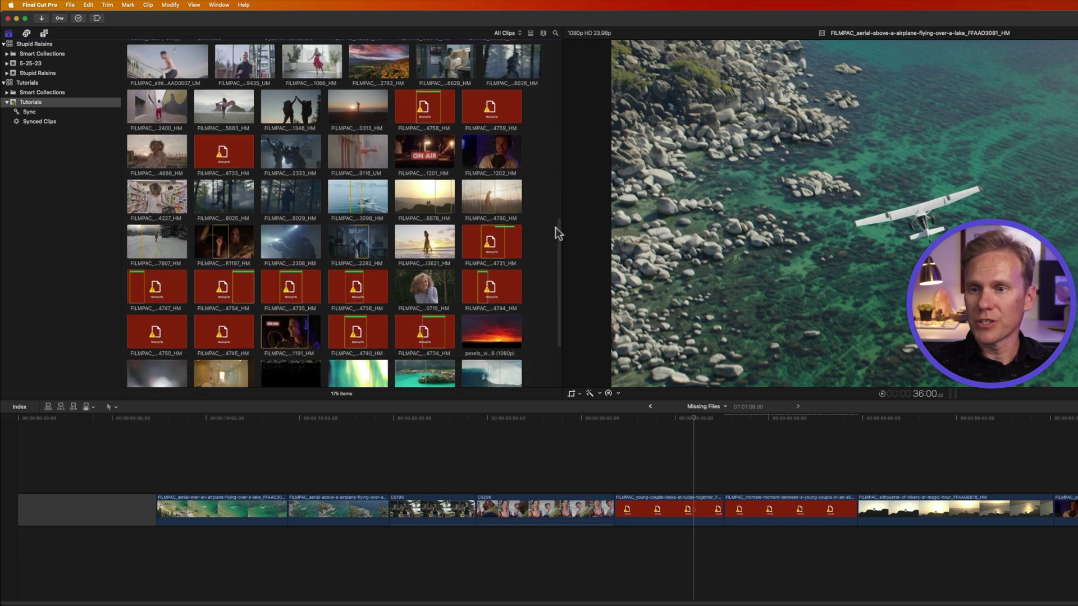
# Step: Select all 13 missing FILMPAC clips in the browser, including 4731–4736, 4758, 4759 and 4733
pyautogui.click(486, 242)
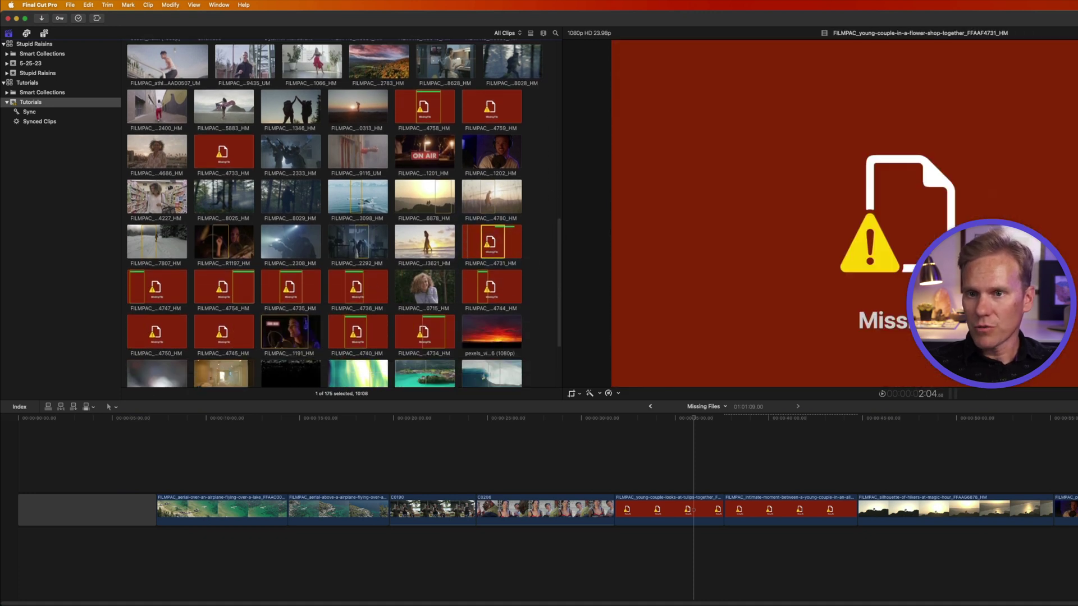
pyautogui.keyDown('shift'); pyautogui.click(376, 289); pyautogui.keyUp('shift')
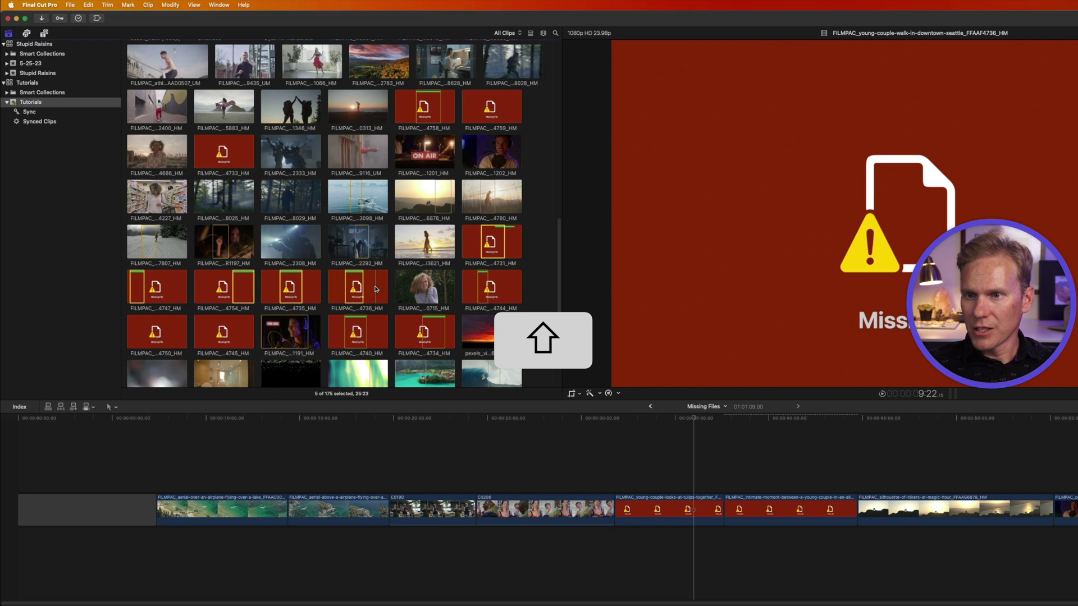
pyautogui.keyDown('super'); pyautogui.click(500, 293); pyautogui.keyUp('super')
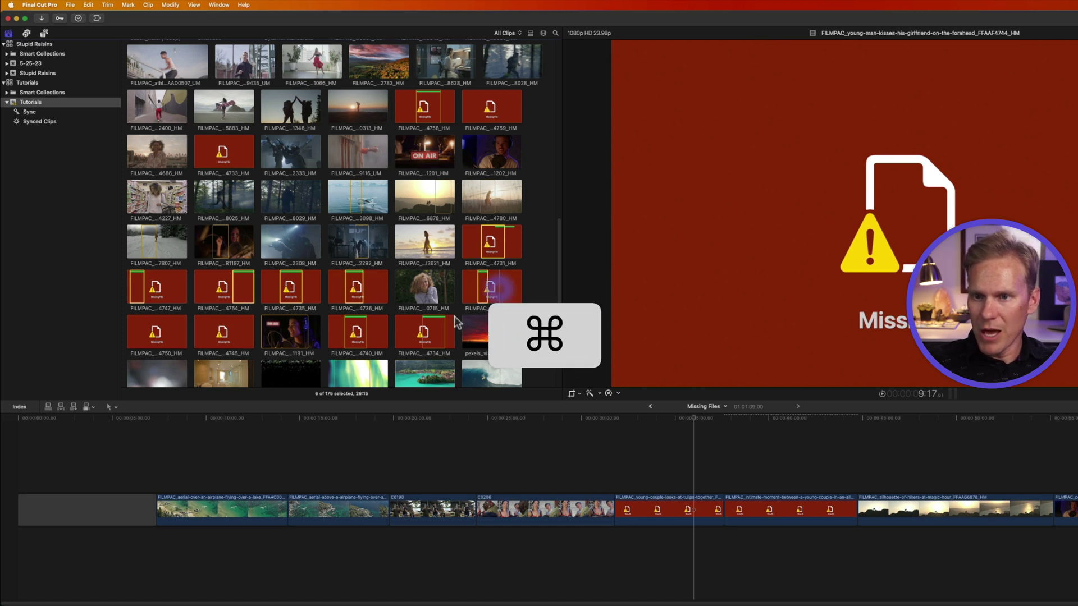
pyautogui.keyDown('super'); pyautogui.click(433, 332); pyautogui.keyUp('super')
pyautogui.keyDown('super'); pyautogui.click(233, 331); pyautogui.keyUp('super')
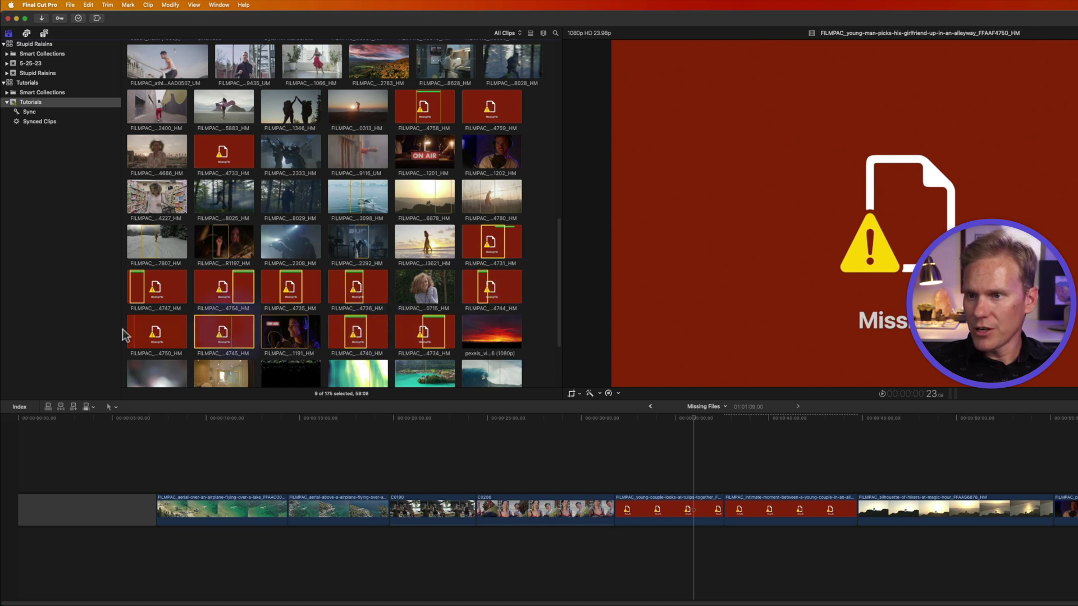
pyautogui.scroll(2, 337, 236)
pyautogui.keyDown('super'); pyautogui.click(432, 168); pyautogui.keyUp('super')
pyautogui.keyDown('super'); pyautogui.click(500, 175); pyautogui.keyUp('super')
pyautogui.keyDown('super'); pyautogui.click(500, 174); pyautogui.keyUp('super')
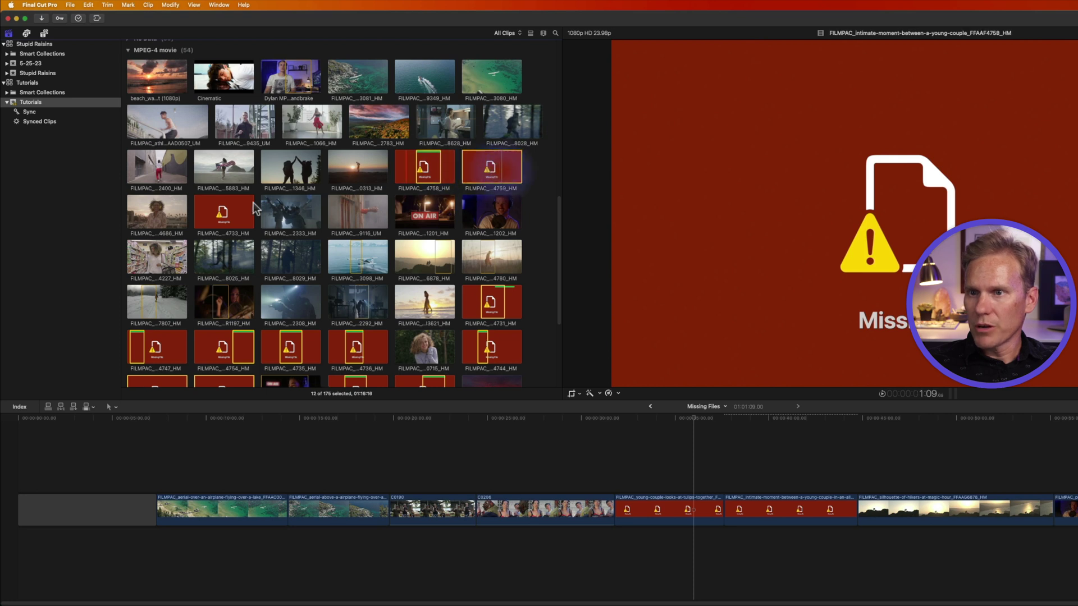
pyautogui.keyDown('super'); pyautogui.click(224, 213); pyautogui.keyUp('super')
# Step: Open Relink Files > Original Media for the selected clips and choose Locate All
pyautogui.click(68, 5)
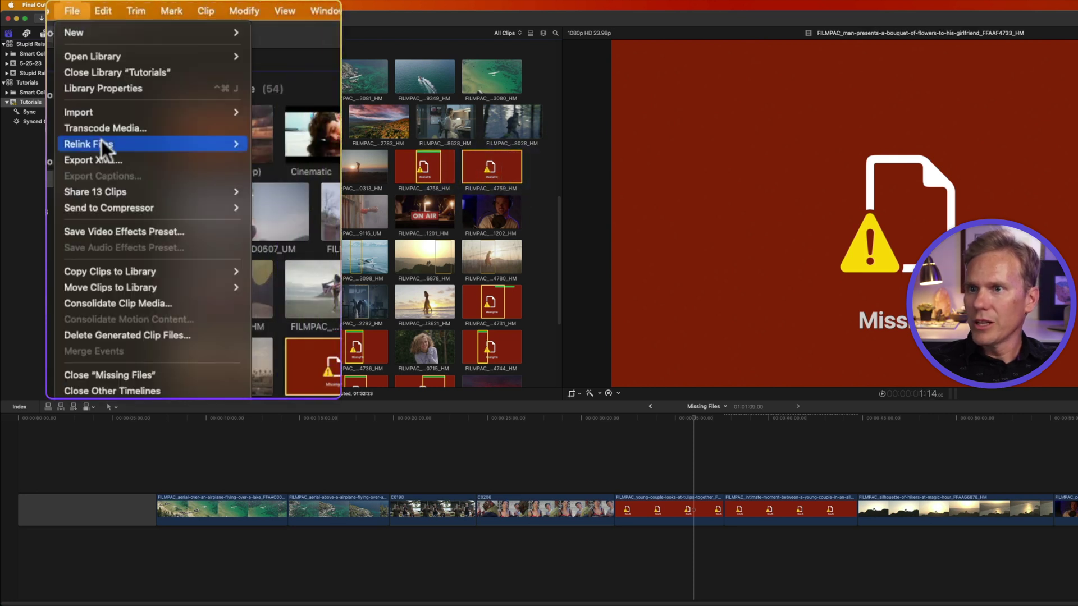
pyautogui.moveTo(194, 140)
pyautogui.click(260, 144)
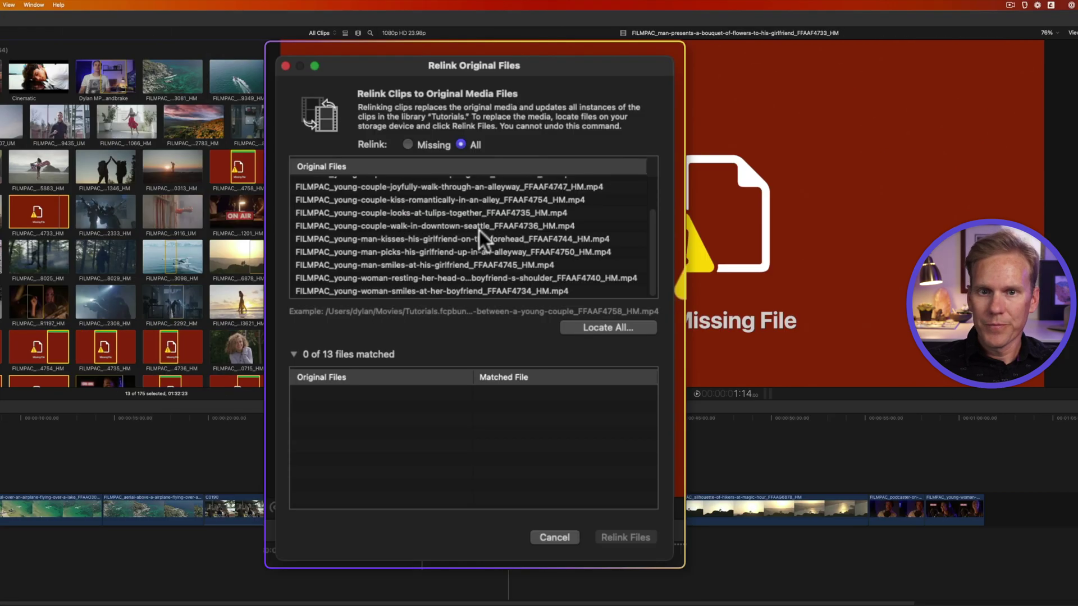
pyautogui.scroll(3, 479, 227)
pyautogui.scroll(-3, 479, 219)
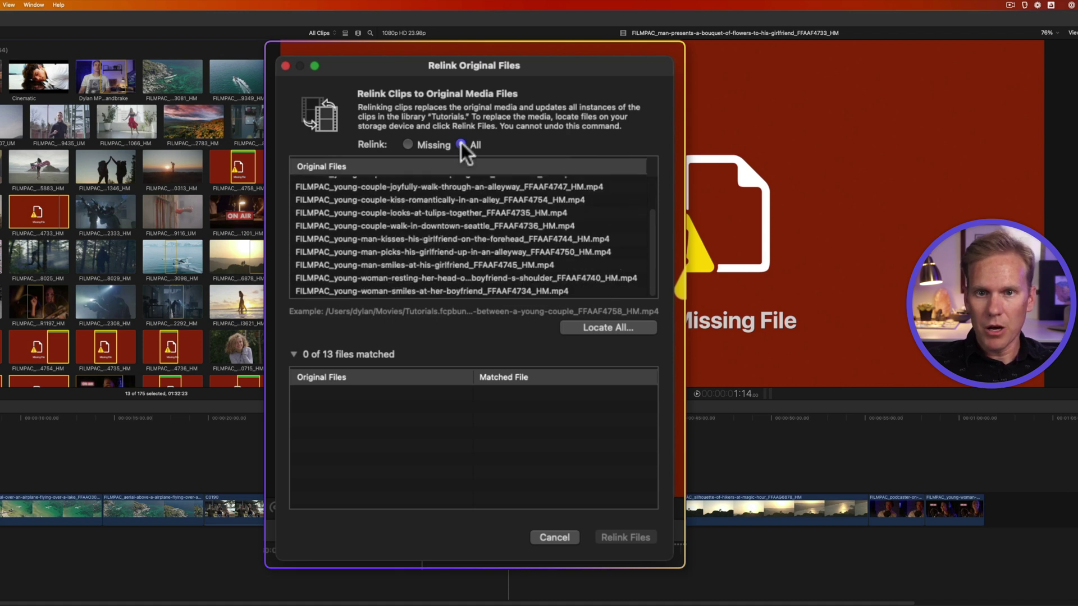
pyautogui.click(606, 330)
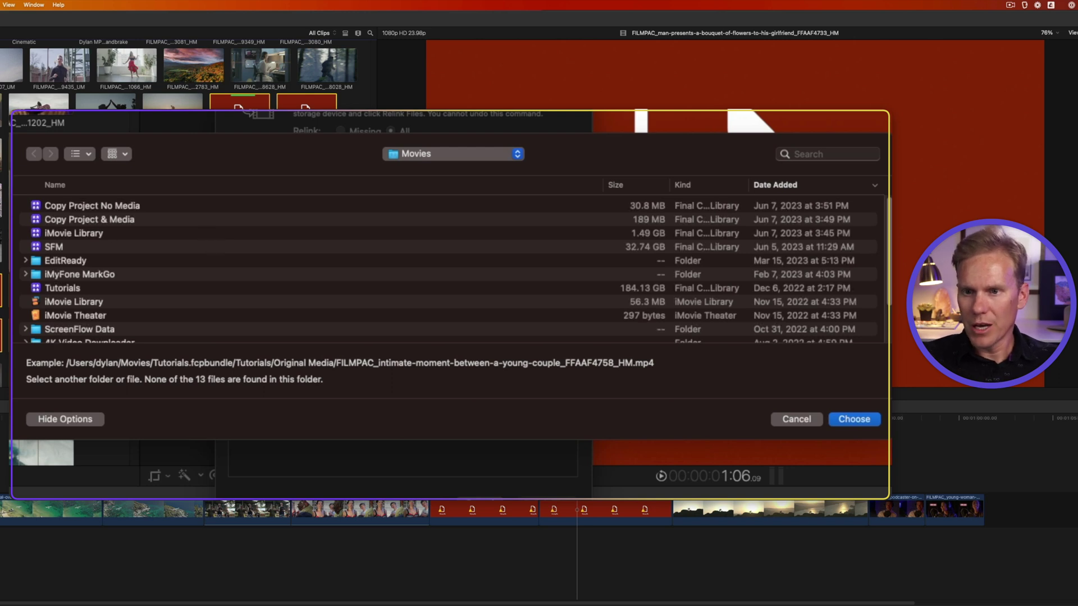
# Step: Choose the Missing Files folder in Downloads to match all 13 missing clips
pyautogui.press('alt+super+l')
pyautogui.click(89, 206)
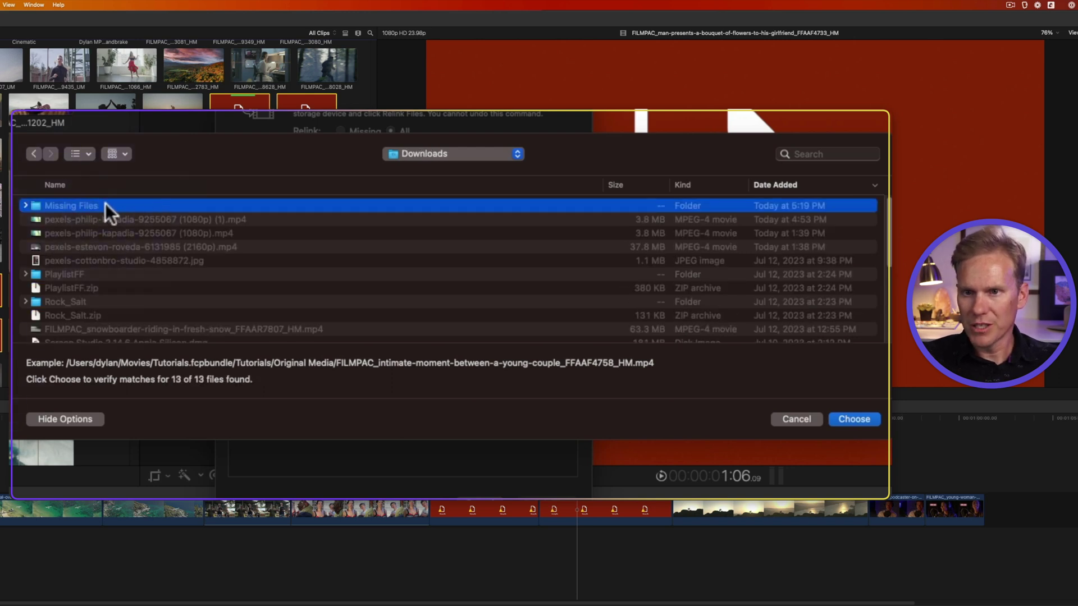
pyautogui.doubleClick(135, 205)
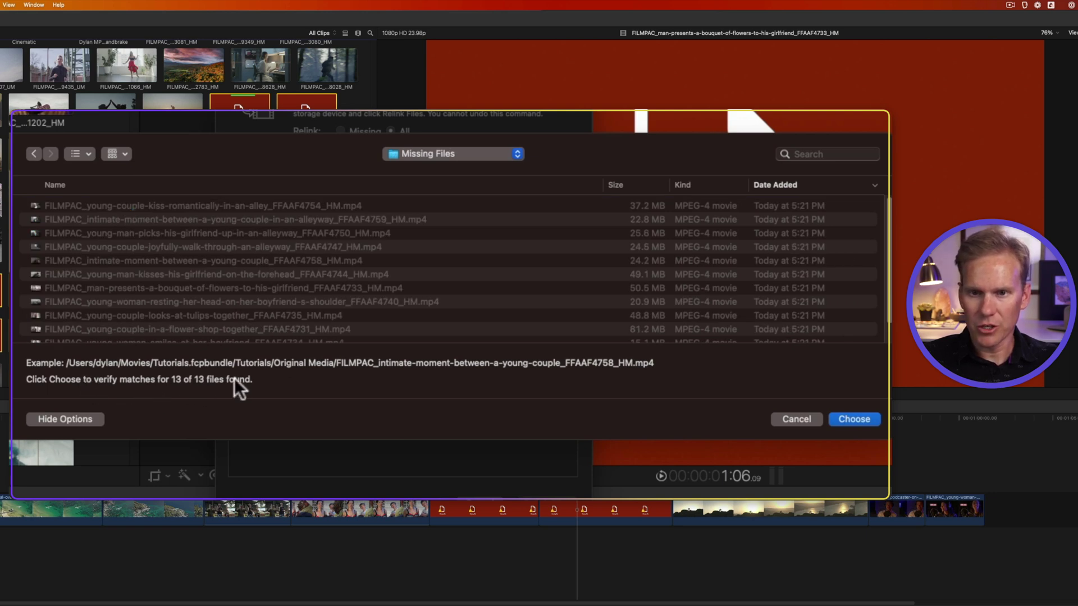
pyautogui.click(531, 289)
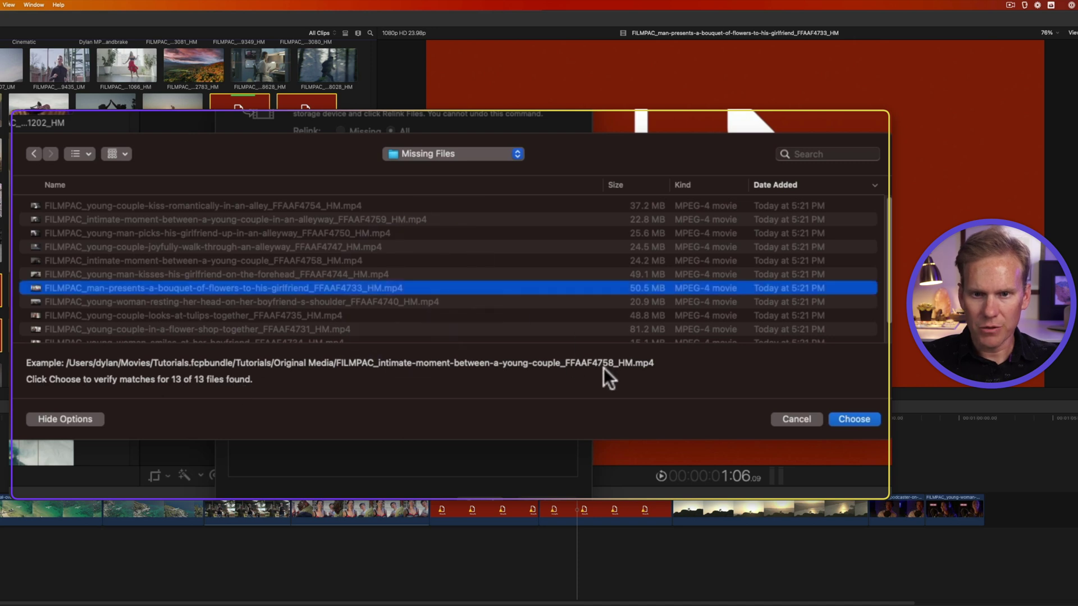
pyautogui.scroll(-1, 620, 334)
pyautogui.press('Up')
pyautogui.press('Up')
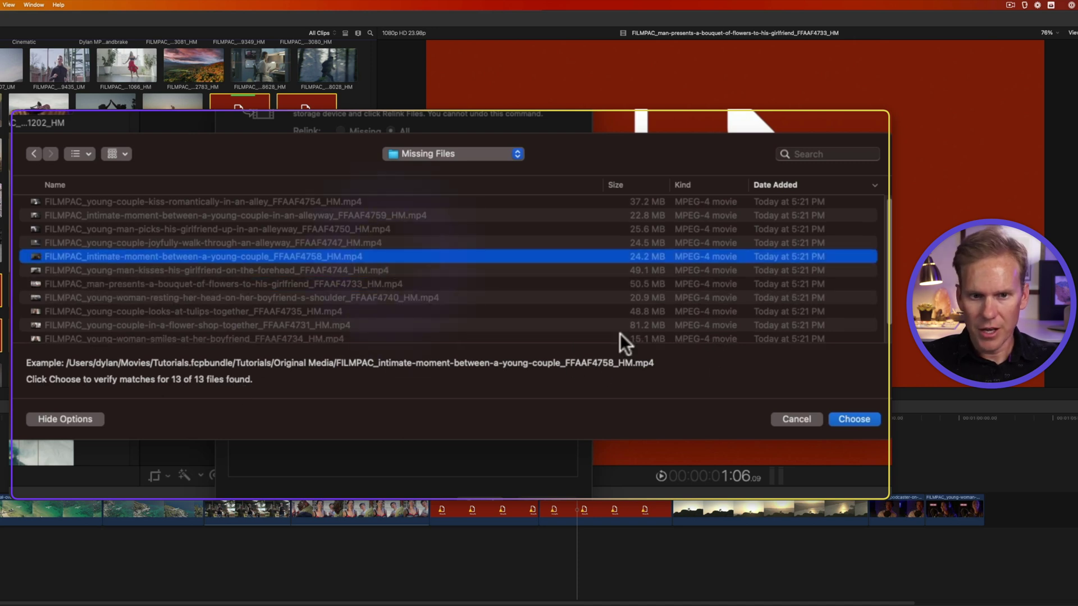
pyautogui.click(872, 418)
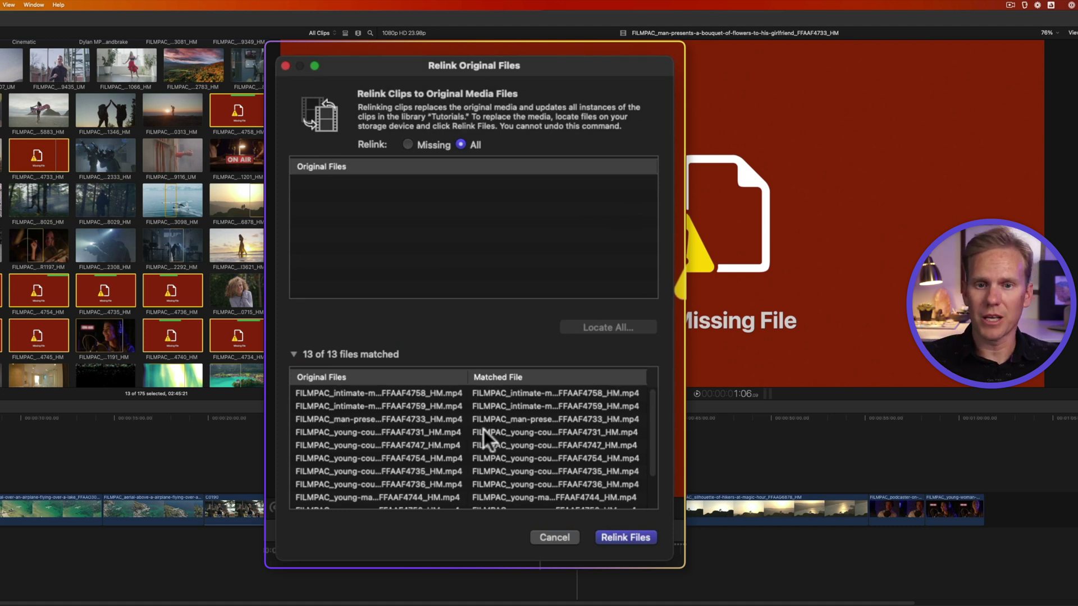
# Step: Review the matched clip pairs and relink all 13 FILMPAC clips to the found files
pyautogui.click(404, 395)
pyautogui.keyDown('shift'); pyautogui.click(408, 407); pyautogui.keyUp('shift')
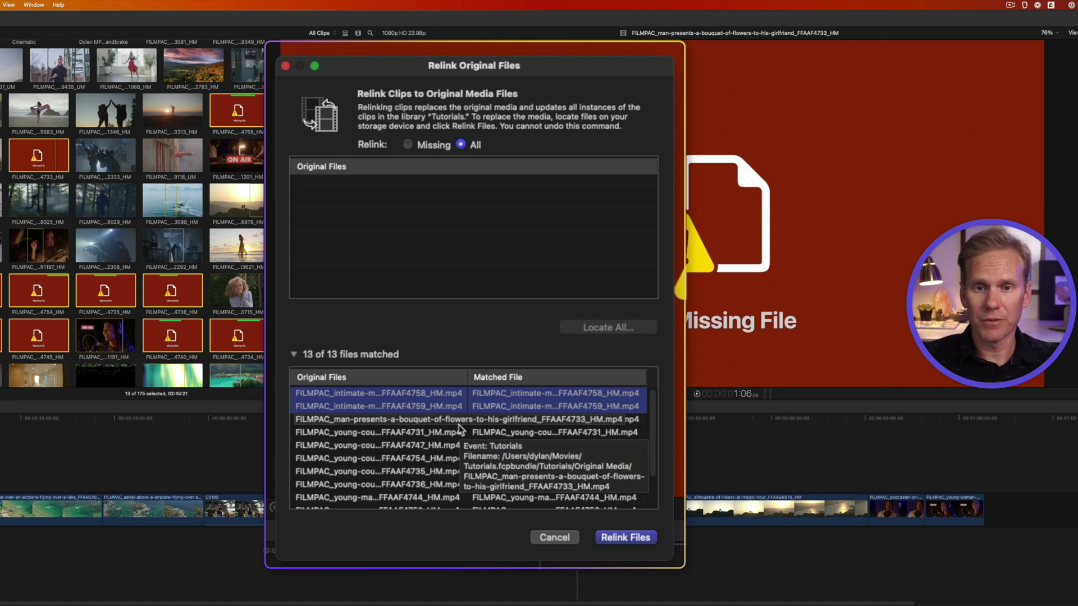
pyautogui.click(613, 538)
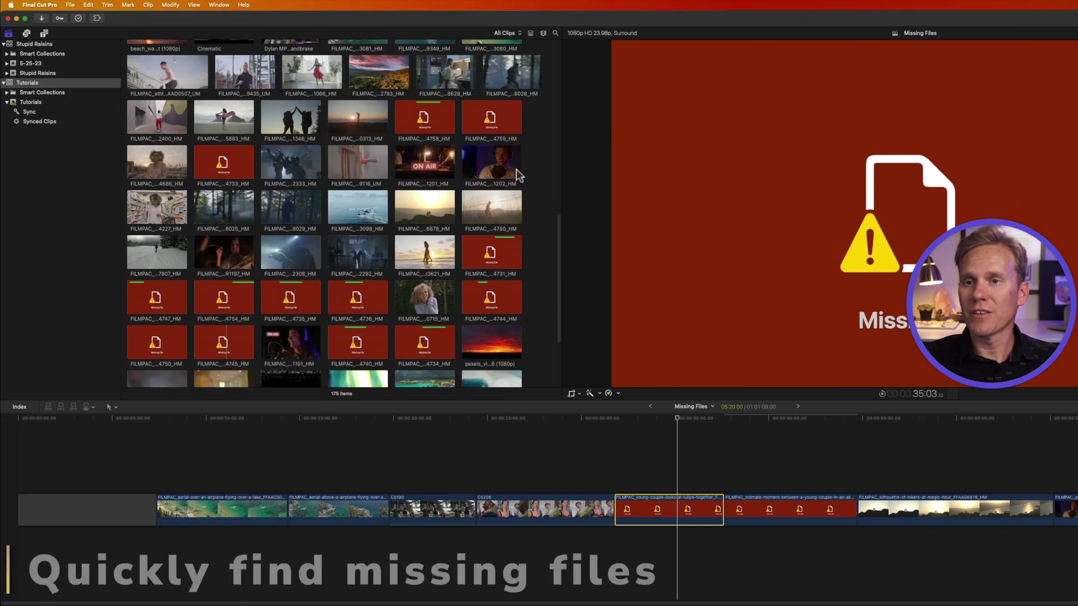
pyautogui.scroll(-3, 528, 195)
pyautogui.scroll(10, 536, 197)
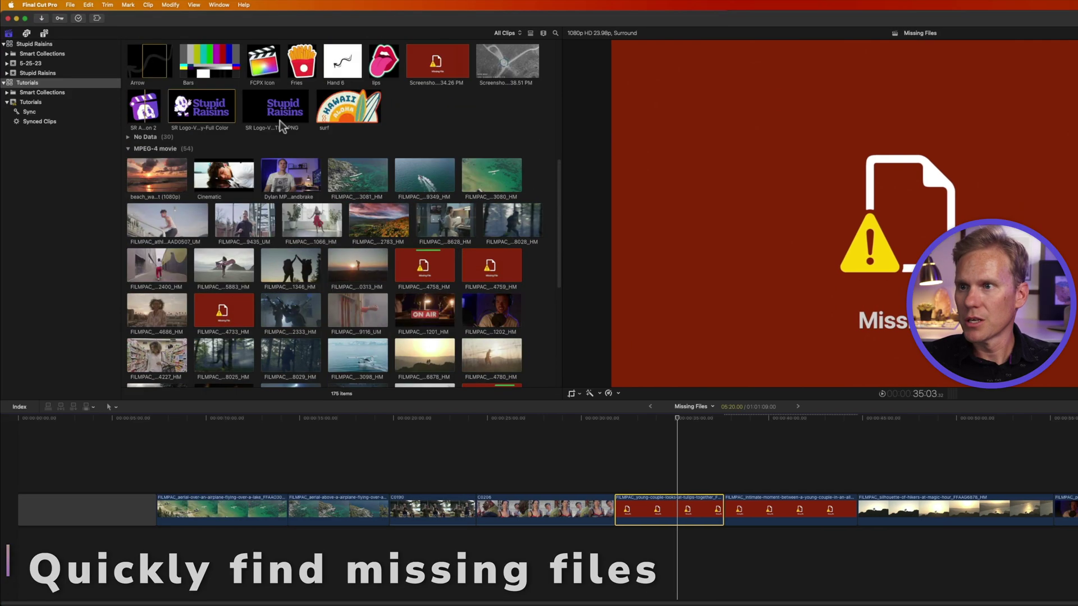
# Step: Create a library smart collection with Option-Command-N and name it 'Missing Files'
pyautogui.click(70, 4)
pyautogui.moveTo(99, 18)
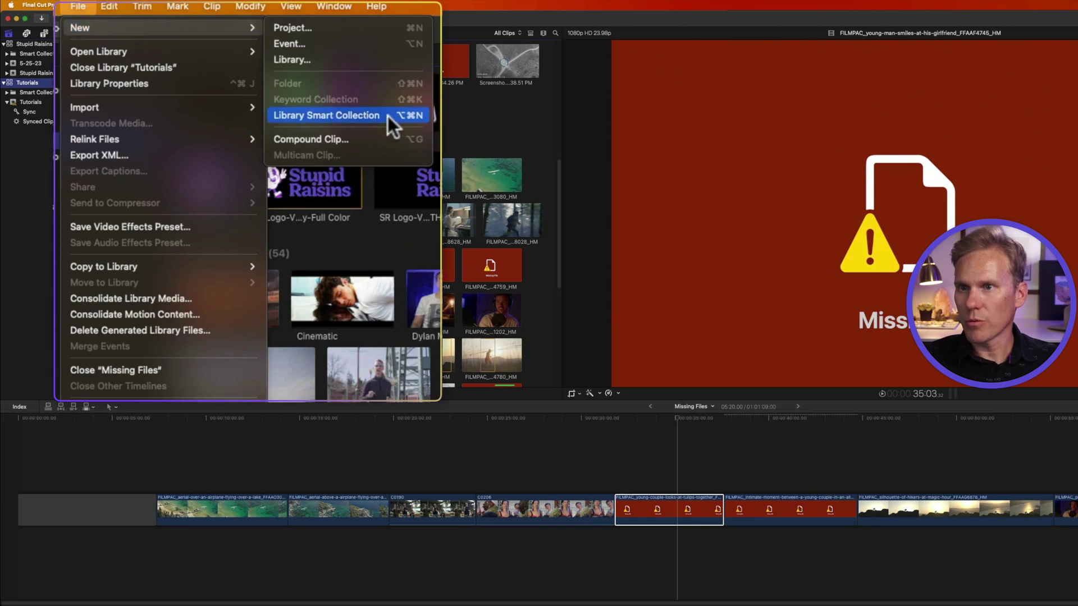
pyautogui.press('alt+super+n')
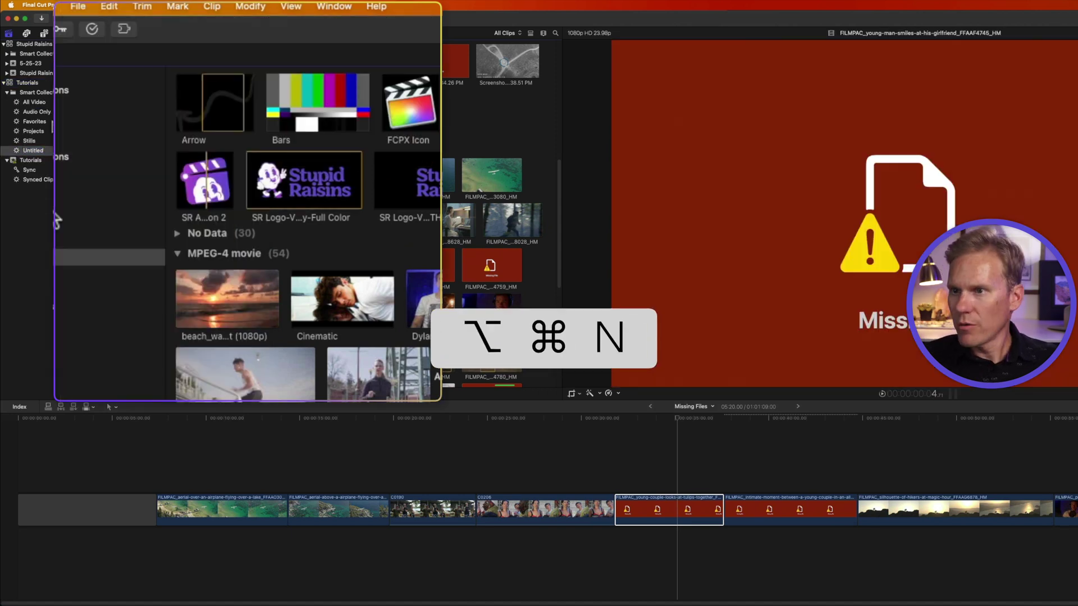
pyautogui.click(87, 236)
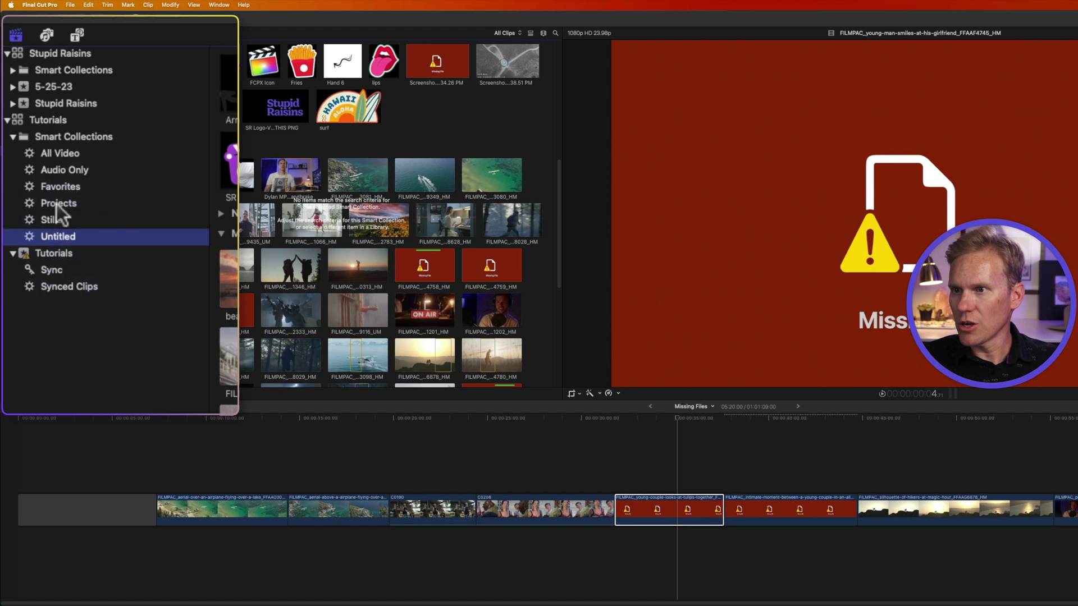
pyautogui.press('Return')
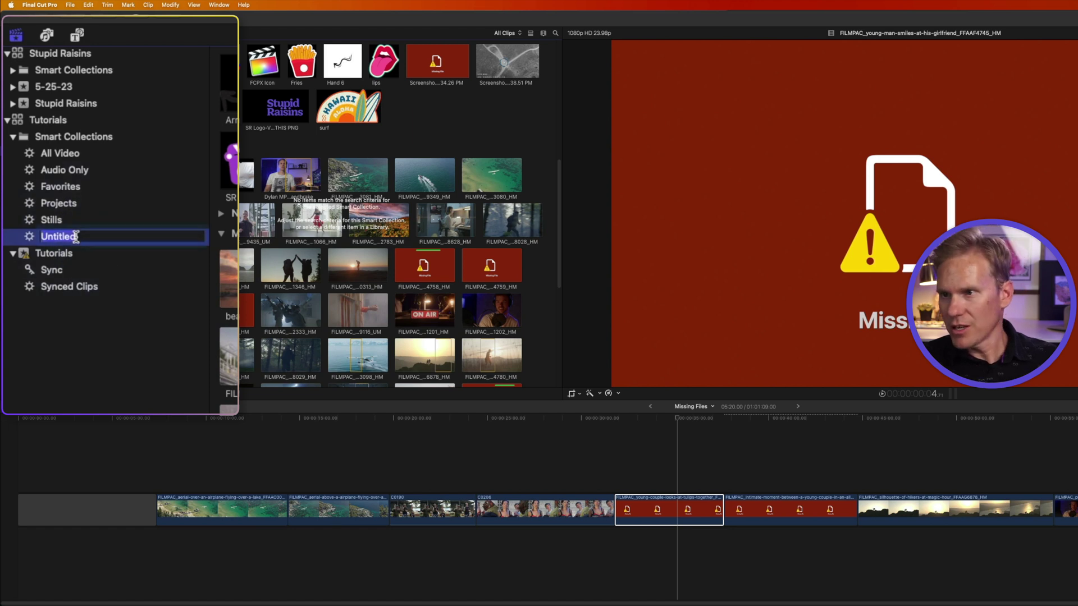
pyautogui.write('Missing Files')
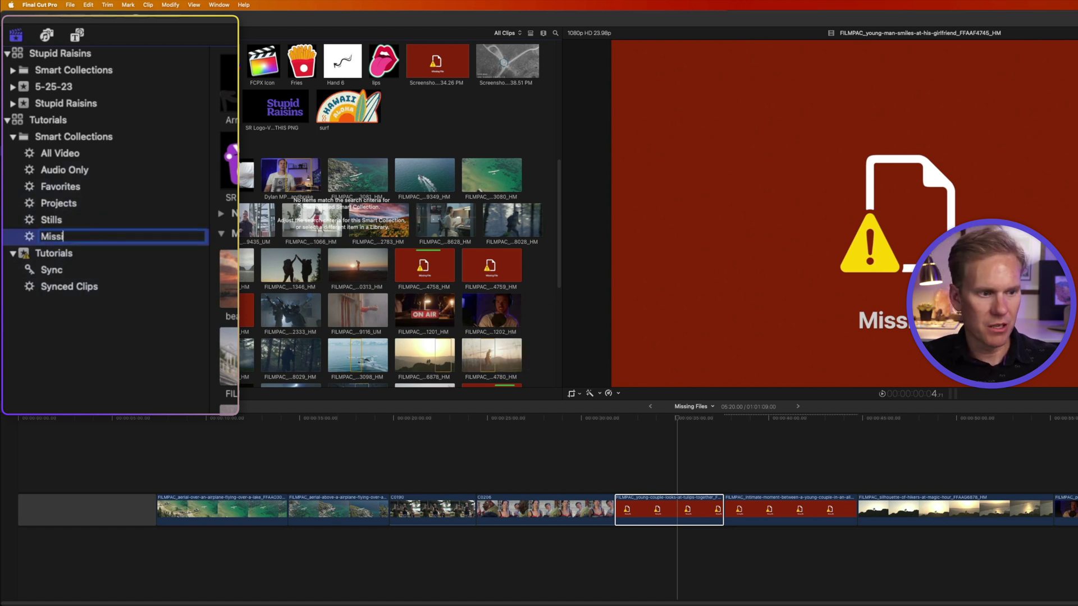
pyautogui.press('Return')
pyautogui.doubleClick(66, 131)
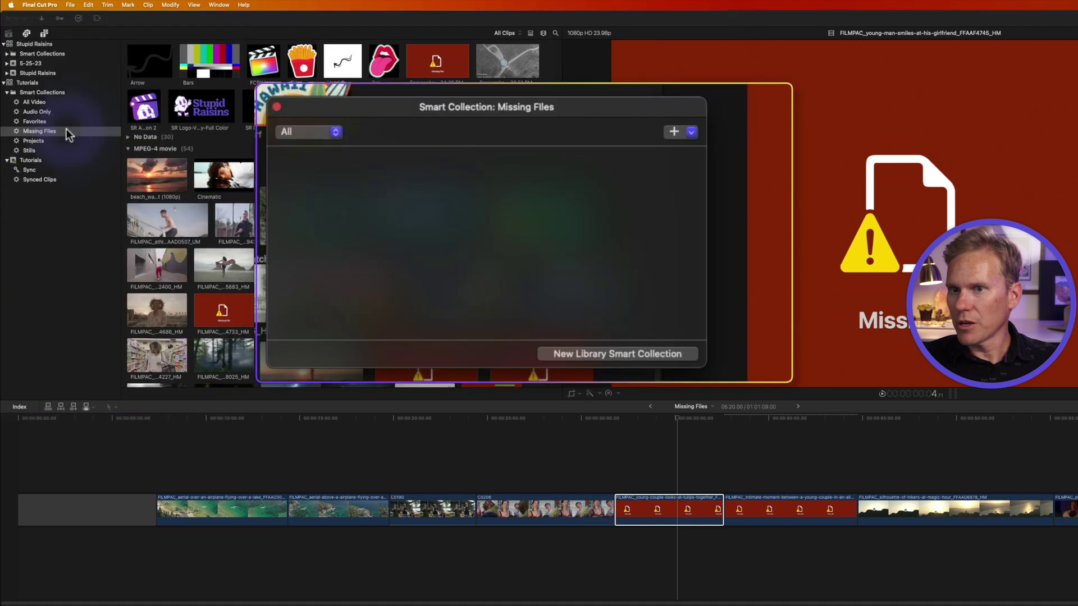
# Step: Add a Media Representation rule matching clips whose original media Is Missing
pyautogui.click(683, 131)
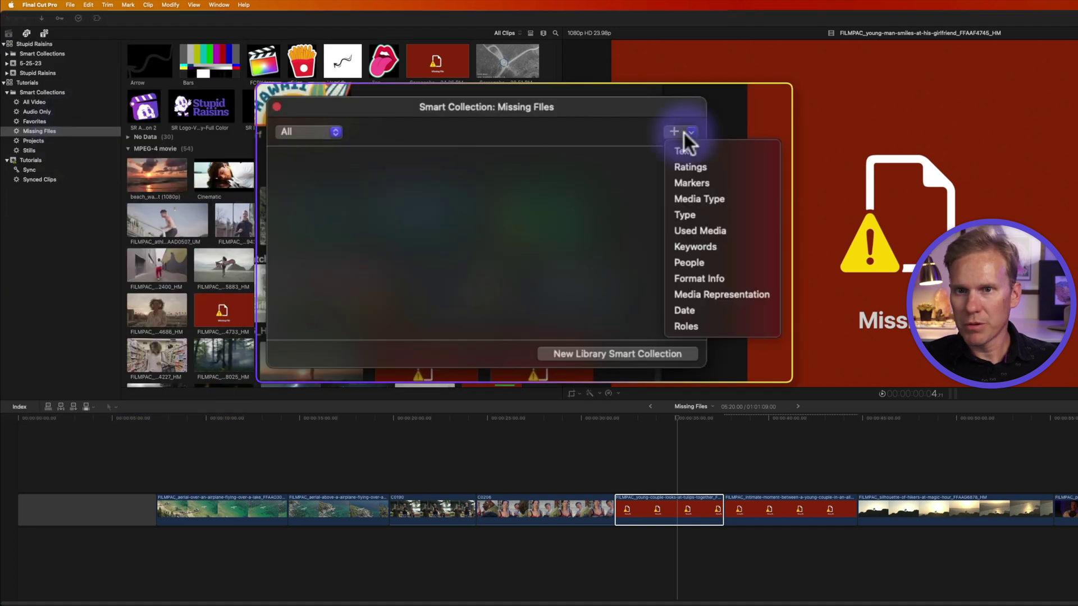
pyautogui.click(751, 295)
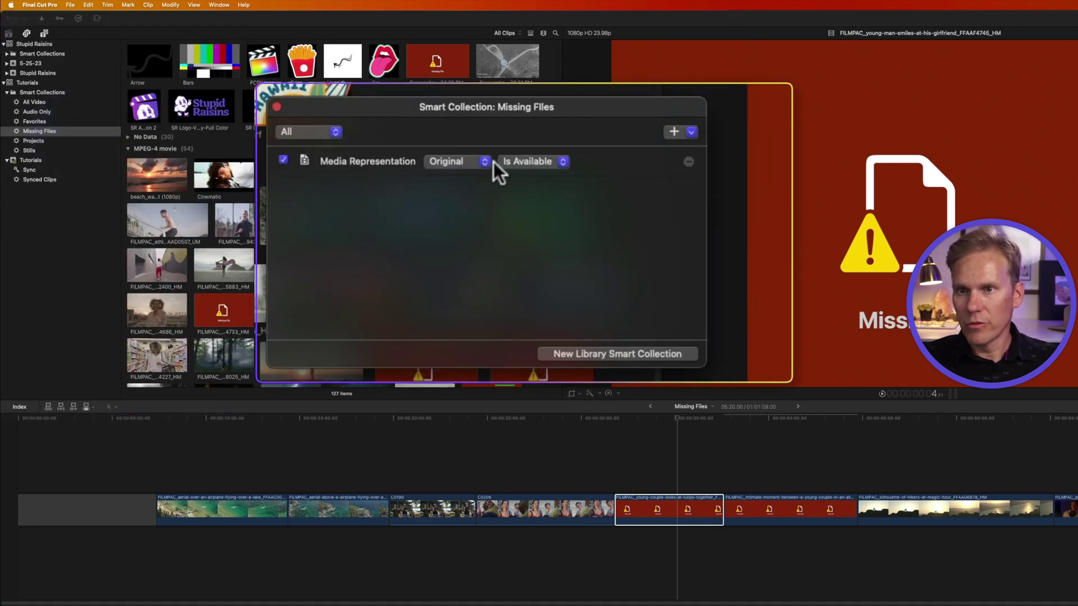
pyautogui.click(555, 161)
pyautogui.click(549, 174)
# Step: Add two more Media Representation rules for Optimized and Proxy media, both set to Is Missing
pyautogui.click(676, 130)
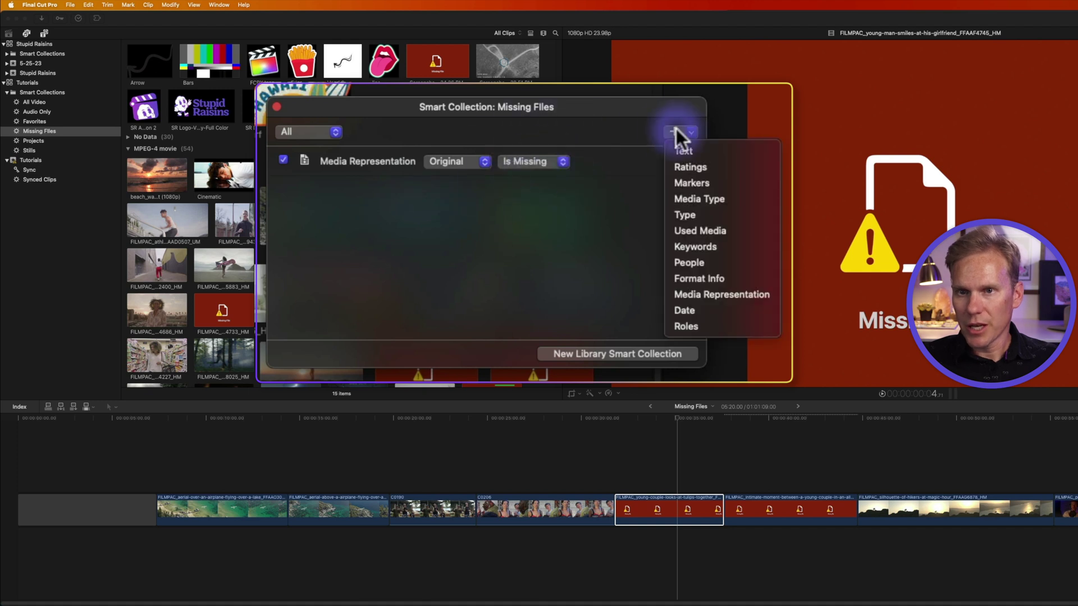
pyautogui.click(733, 295)
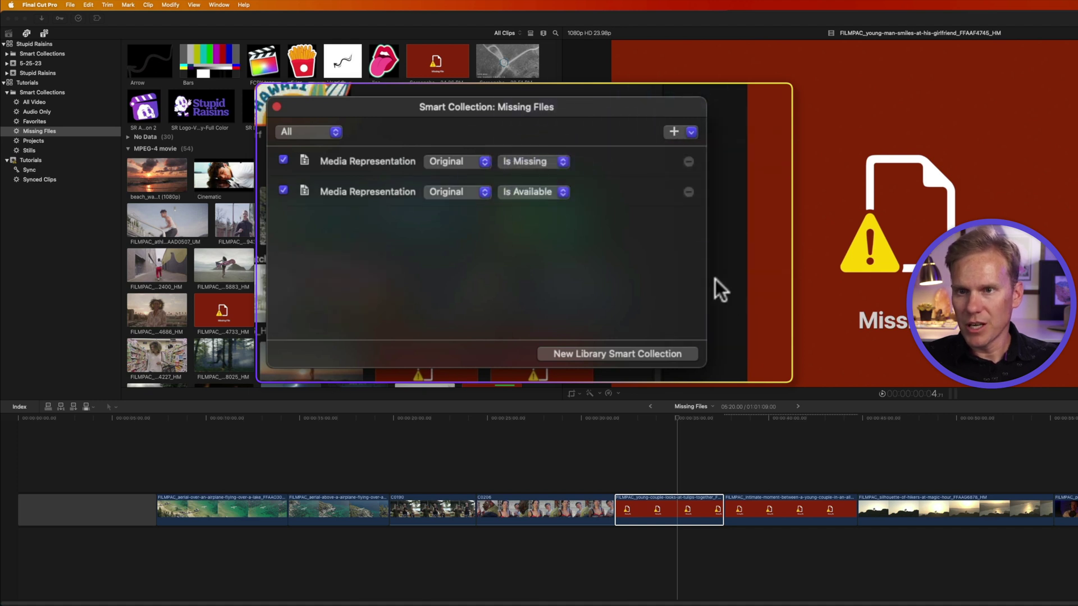
pyautogui.click(470, 189)
pyautogui.click(470, 209)
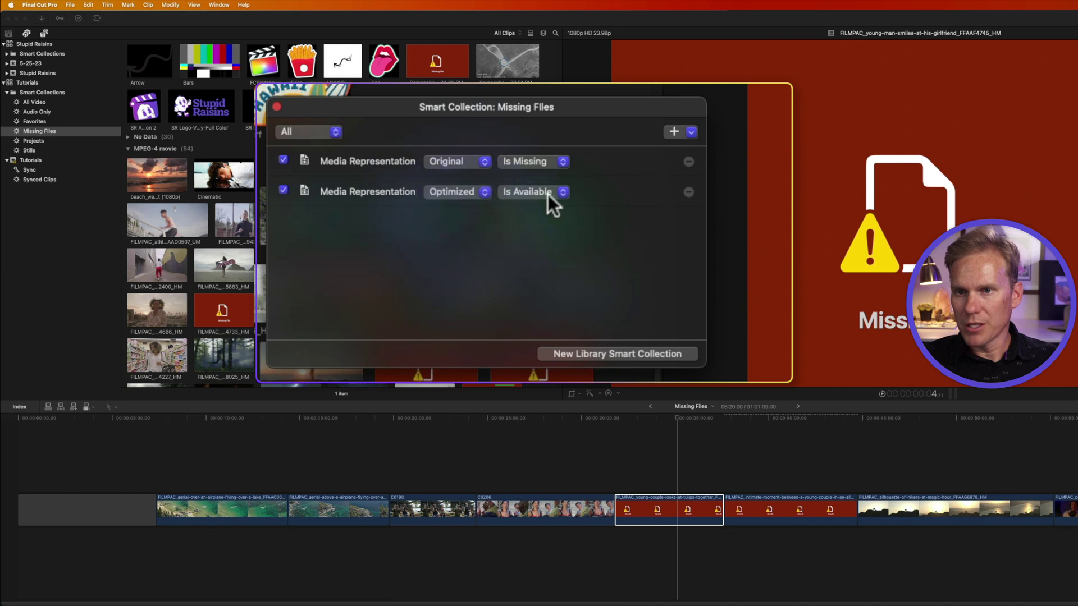
pyautogui.click(548, 194)
pyautogui.click(544, 207)
pyautogui.click(674, 131)
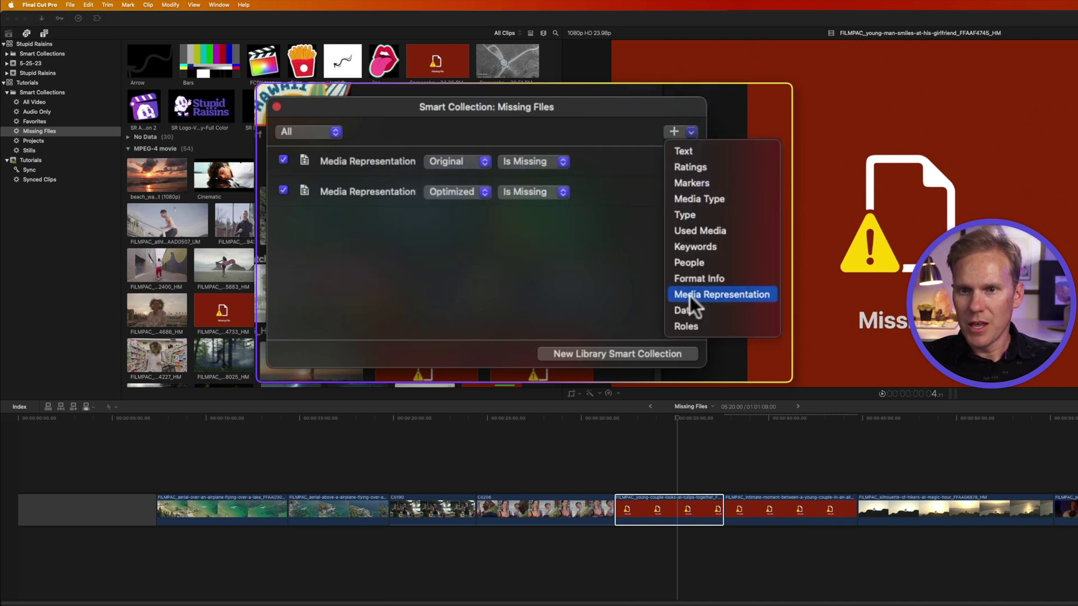
pyautogui.click(461, 221)
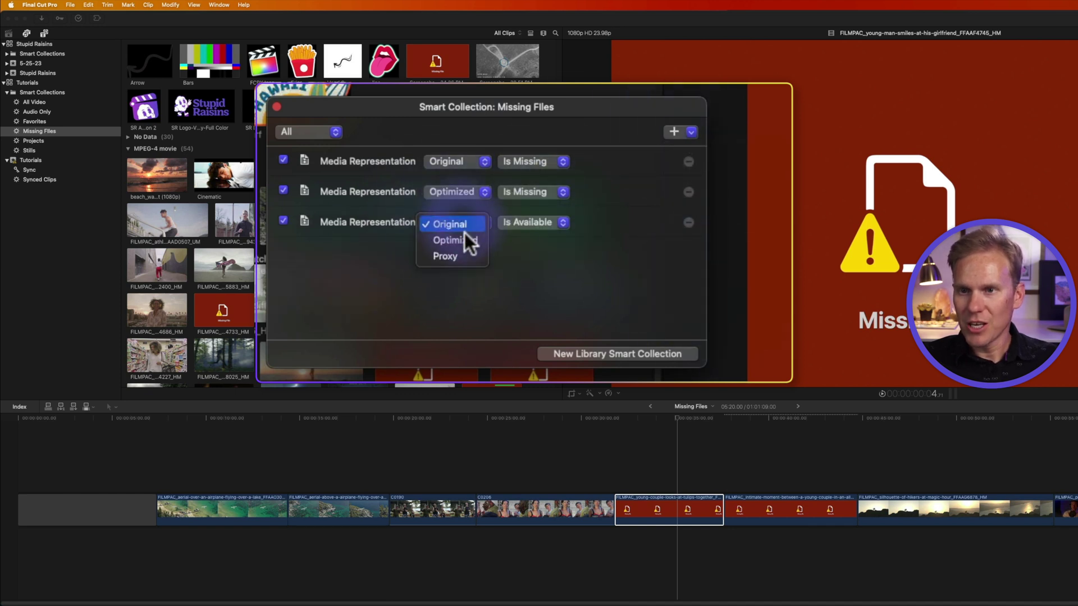
pyautogui.click(446, 256)
pyautogui.click(537, 221)
pyautogui.click(535, 239)
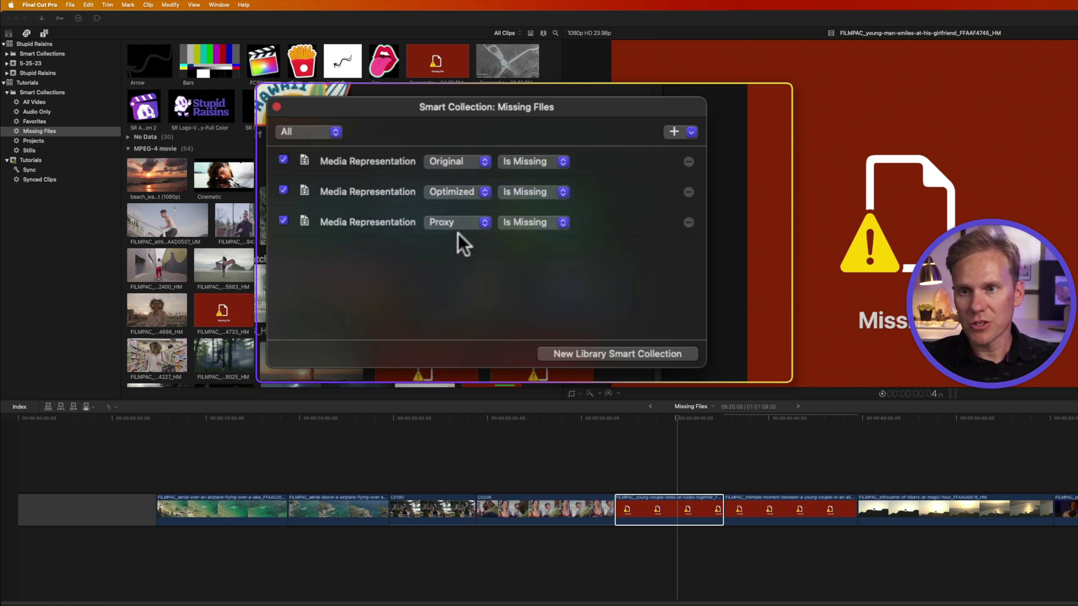
# Step: Disable the Proxy and Optimized rules so only missing original media is matched
pyautogui.click(283, 222)
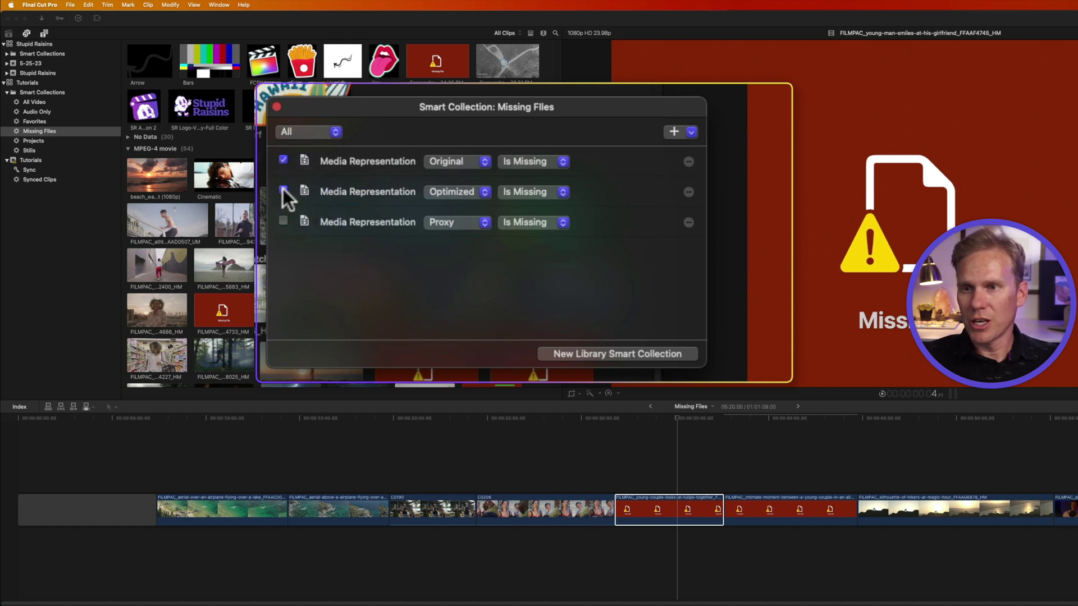
pyautogui.click(284, 191)
pyautogui.click(276, 107)
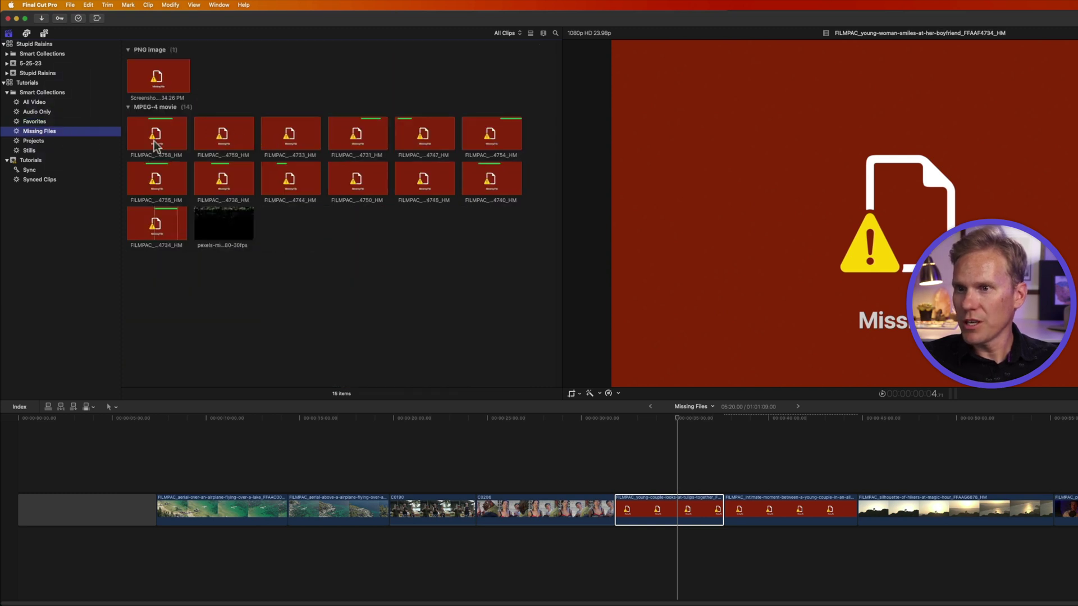
# Step: Select 14 of the 15 missing clips in the browser
pyautogui.click(284, 140)
pyautogui.click(373, 141)
pyautogui.click(153, 224)
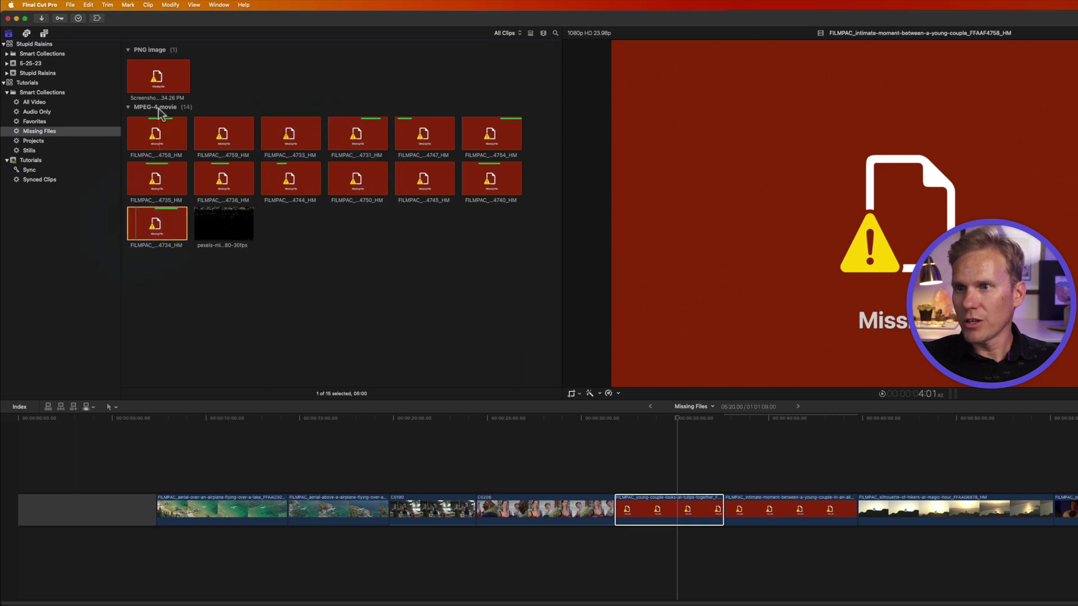
pyautogui.keyDown('shift'); pyautogui.click(157, 76); pyautogui.keyUp('shift')
# Step: Glance at File > Relink Files, then view the Stupid Raisins Missing Files smart collection
pyautogui.click(70, 4)
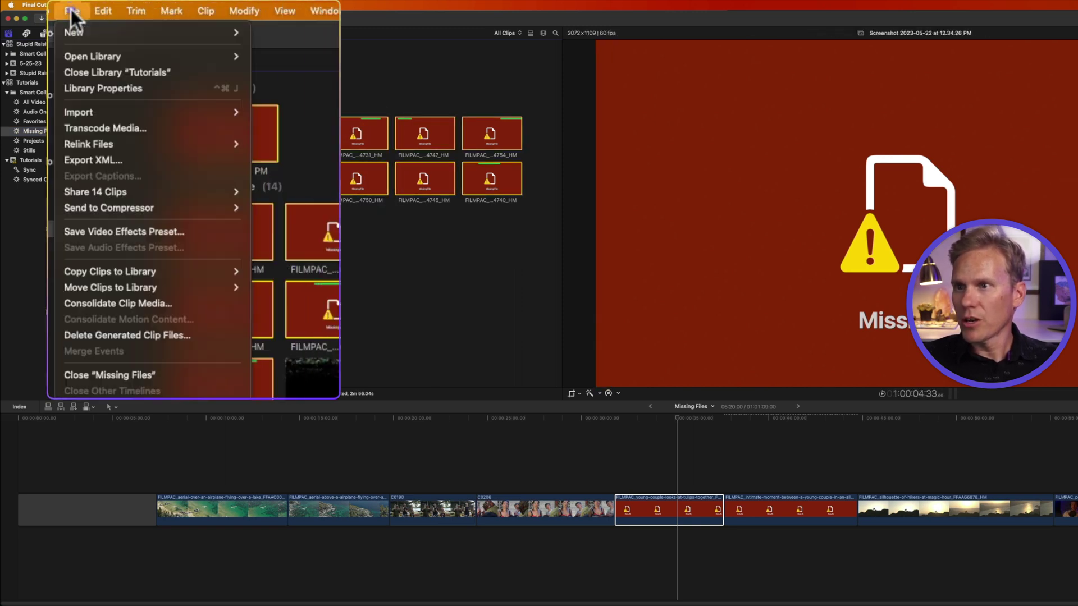
pyautogui.moveTo(94, 82)
pyautogui.click(64, 130)
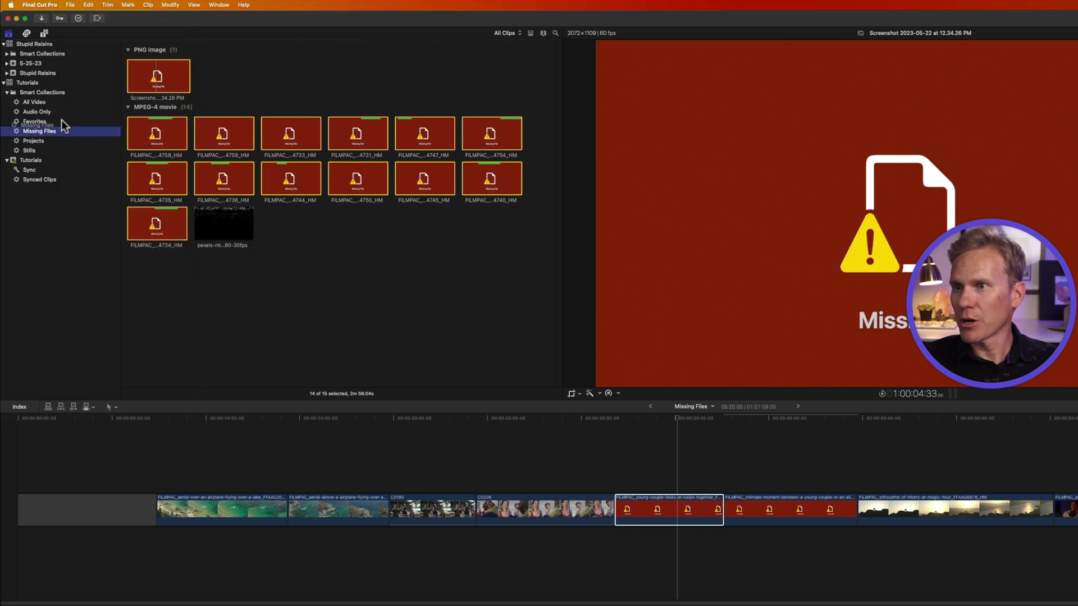
pyautogui.click(49, 54)
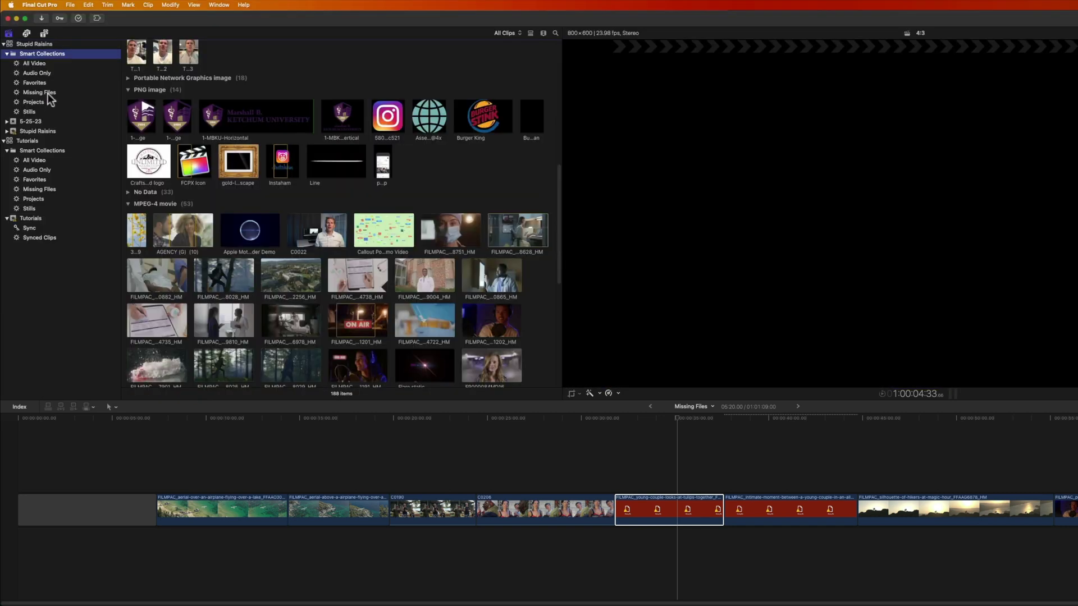
pyautogui.click(51, 92)
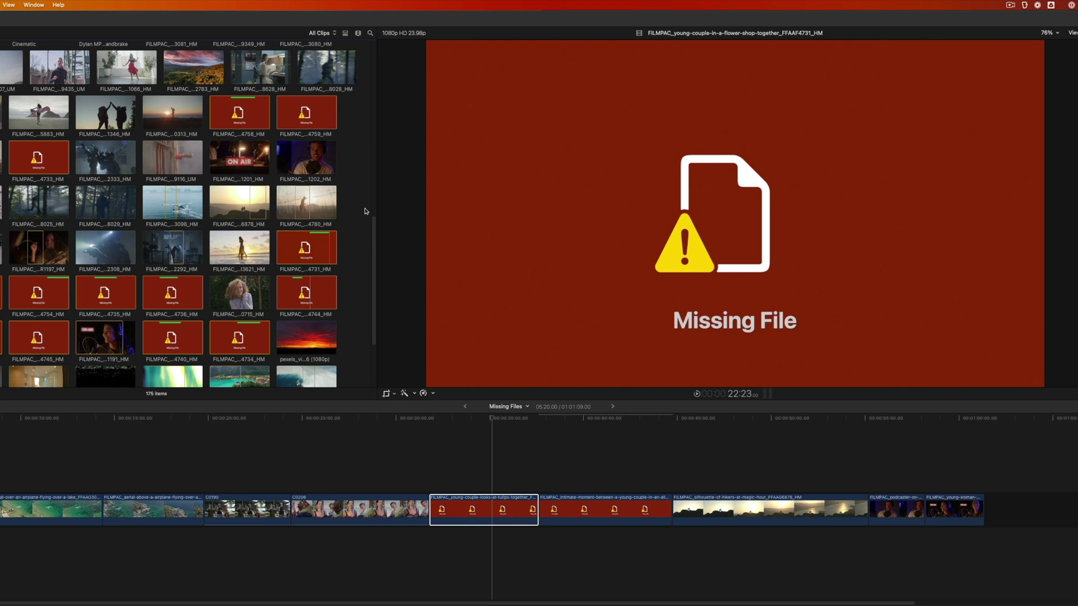
# Step: In Media Import, switch to Leave files in place, then back to Copy to library
pyautogui.press('super+i')
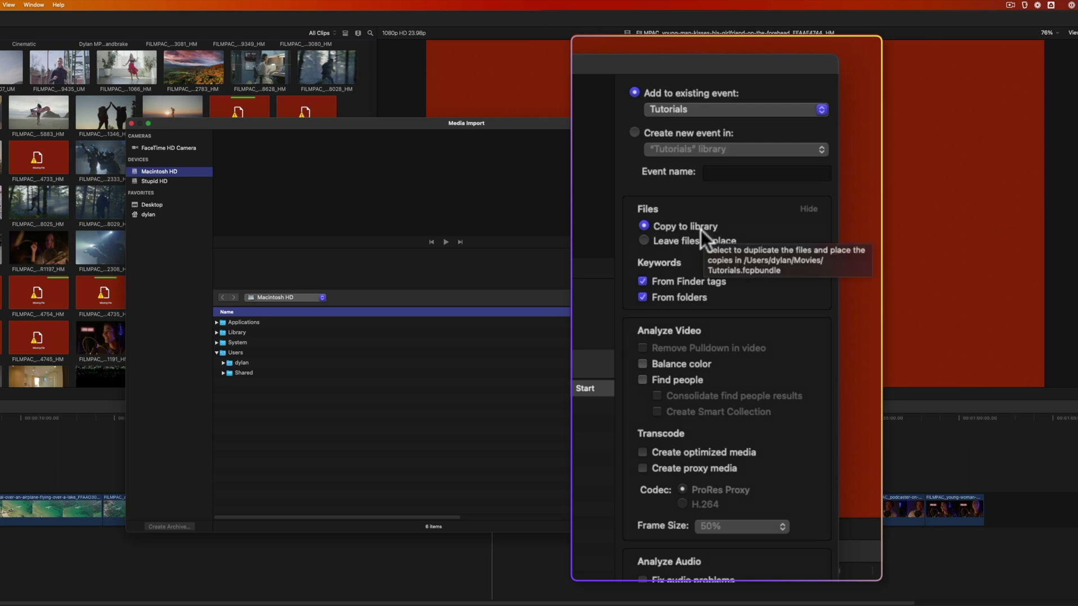
pyautogui.click(670, 245)
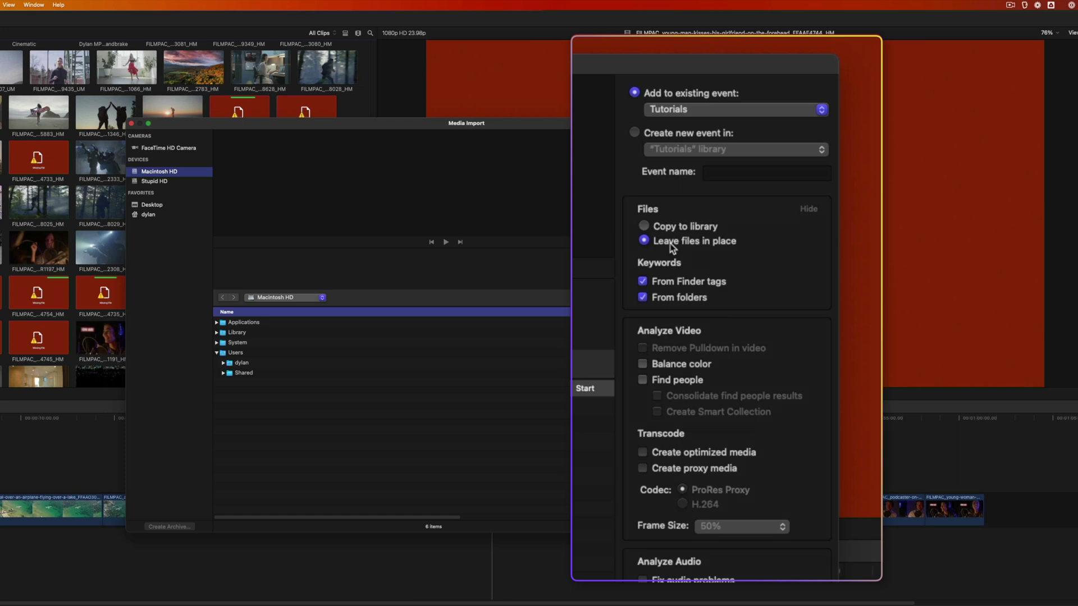
pyautogui.click(671, 228)
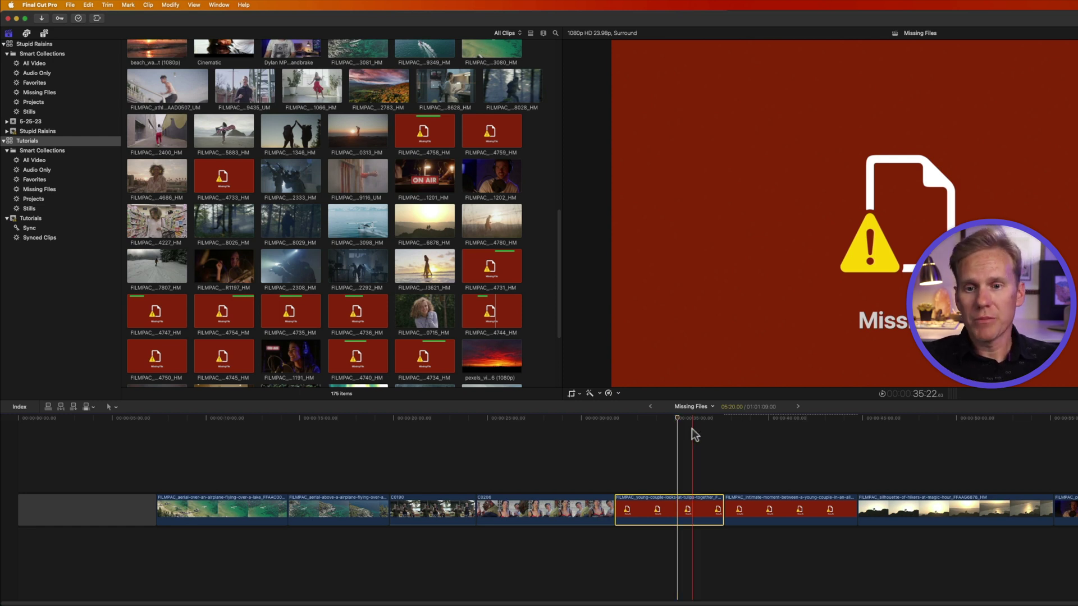
# Step: Select the 14 missing clips in the Tutorials Missing Files collection
pyautogui.click(48, 189)
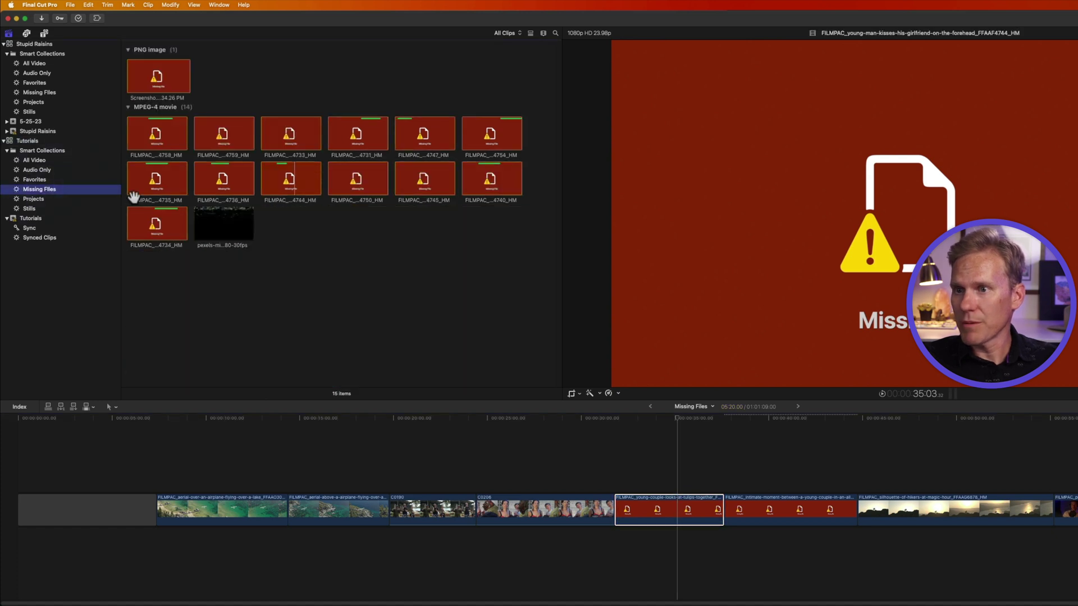
pyautogui.click(156, 222)
pyautogui.keyDown('shift'); pyautogui.click(159, 78); pyautogui.keyUp('shift')
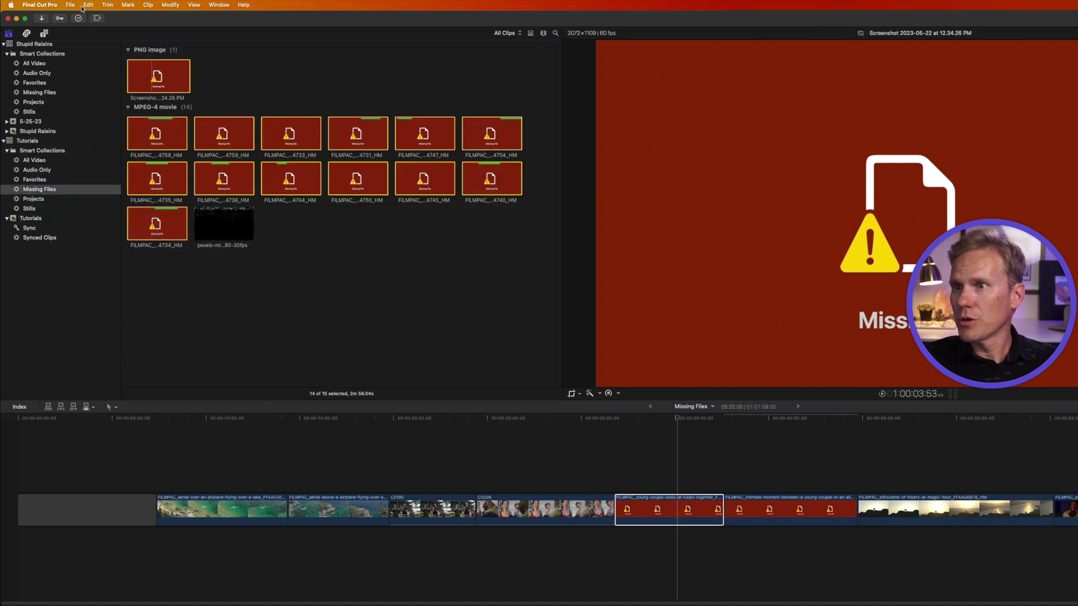
# Step: Relink the clips to original media with Locate All, choosing the Missing Files folder
pyautogui.click(75, 8)
pyautogui.moveTo(220, 143)
pyautogui.click(292, 142)
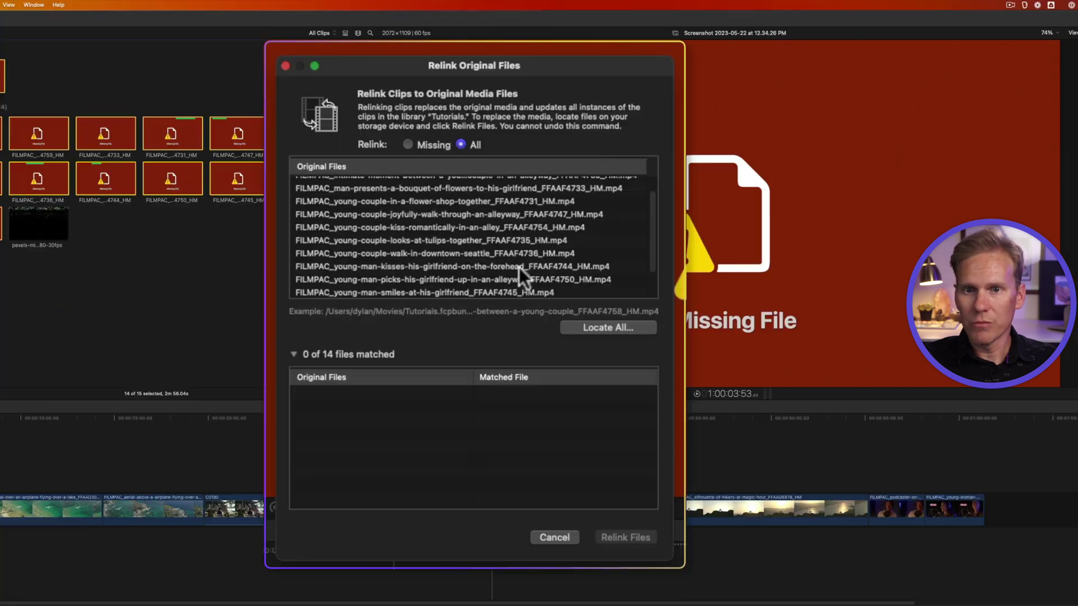
pyautogui.click(608, 328)
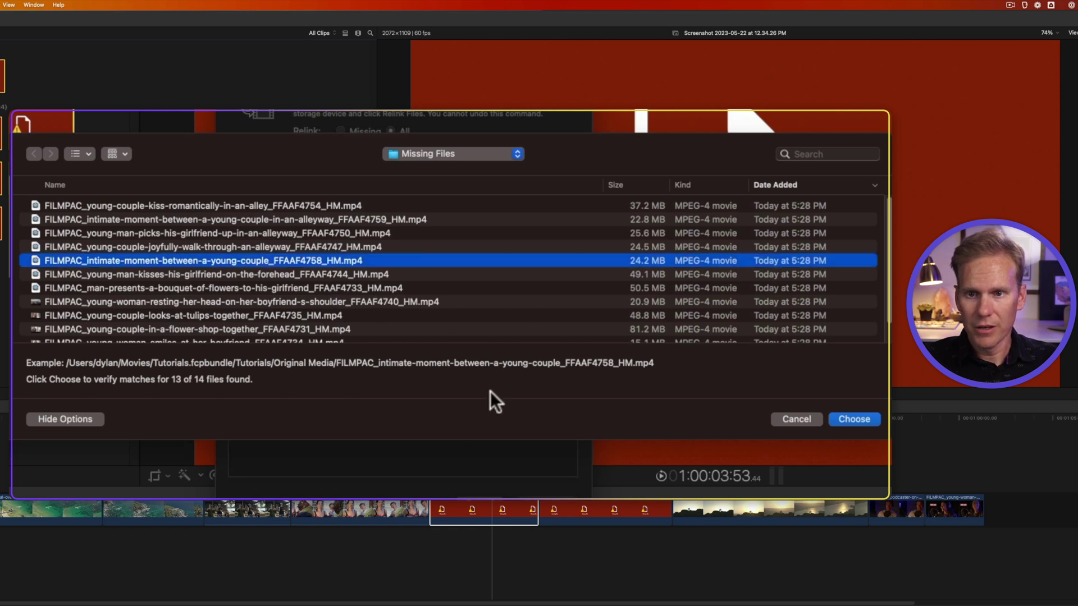
pyautogui.click(852, 421)
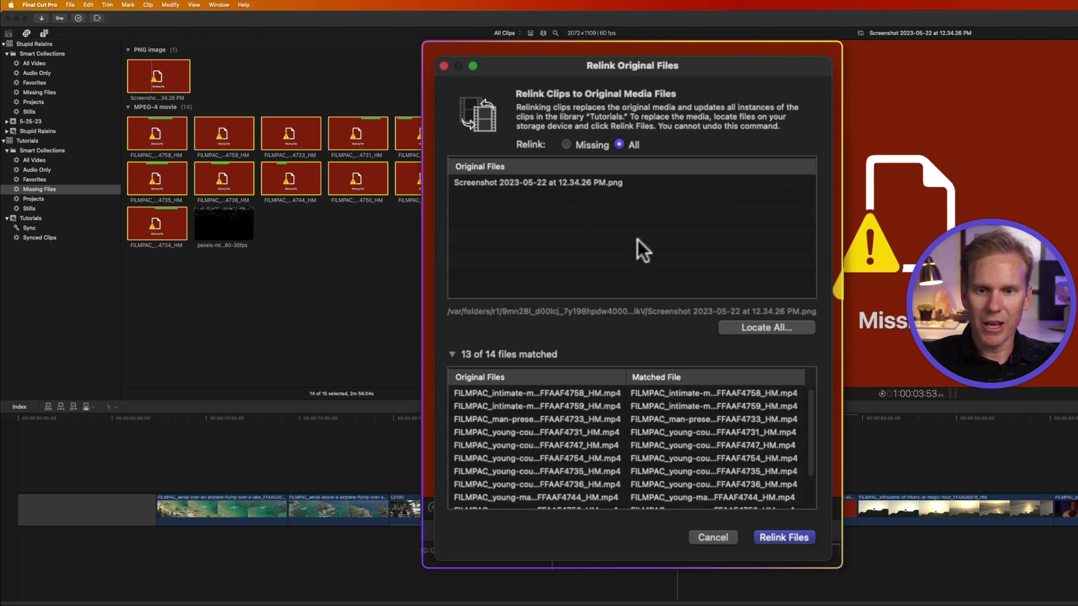
# Step: Review the 13 of 14 matched FILMPAC files and relink them
pyautogui.scroll(-3, 684, 429)
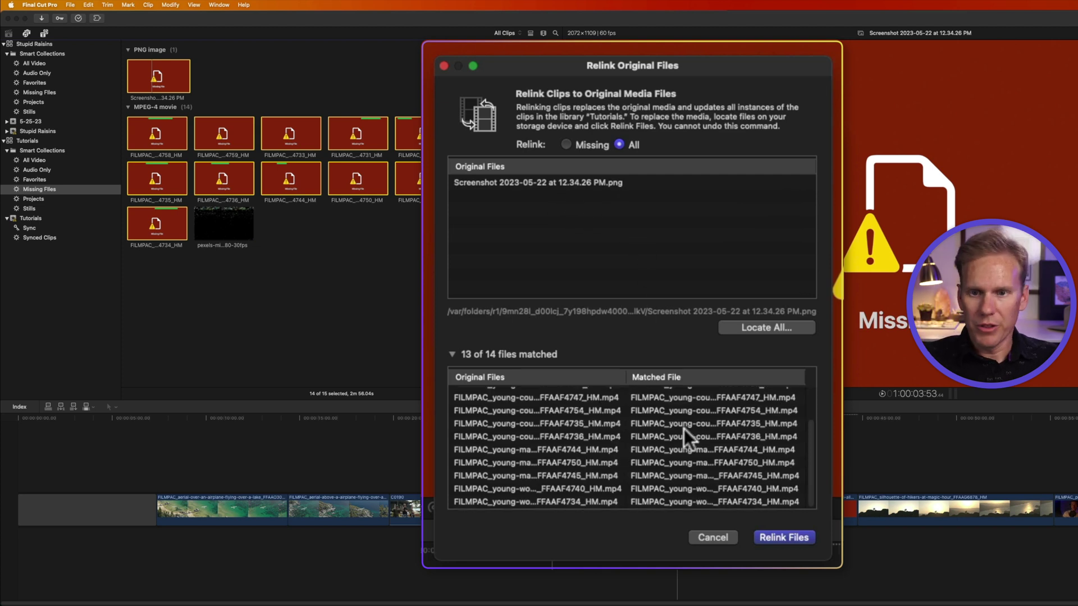
pyautogui.click(785, 537)
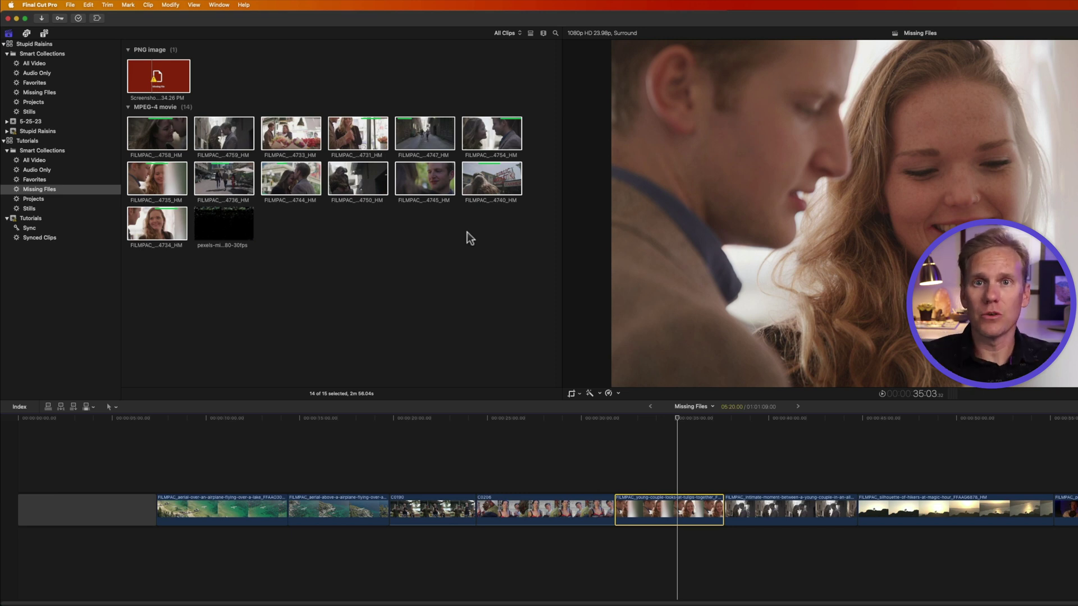
# Step: Consolidate the Tutorials library's original media into the library, continuing past the warning
pyautogui.click(49, 142)
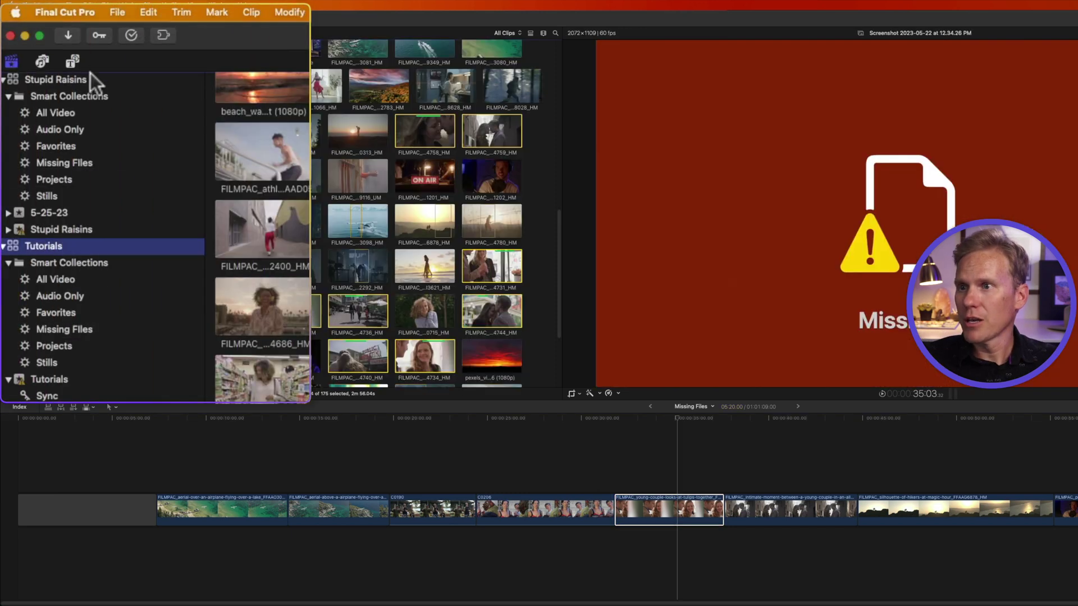
pyautogui.click(117, 12)
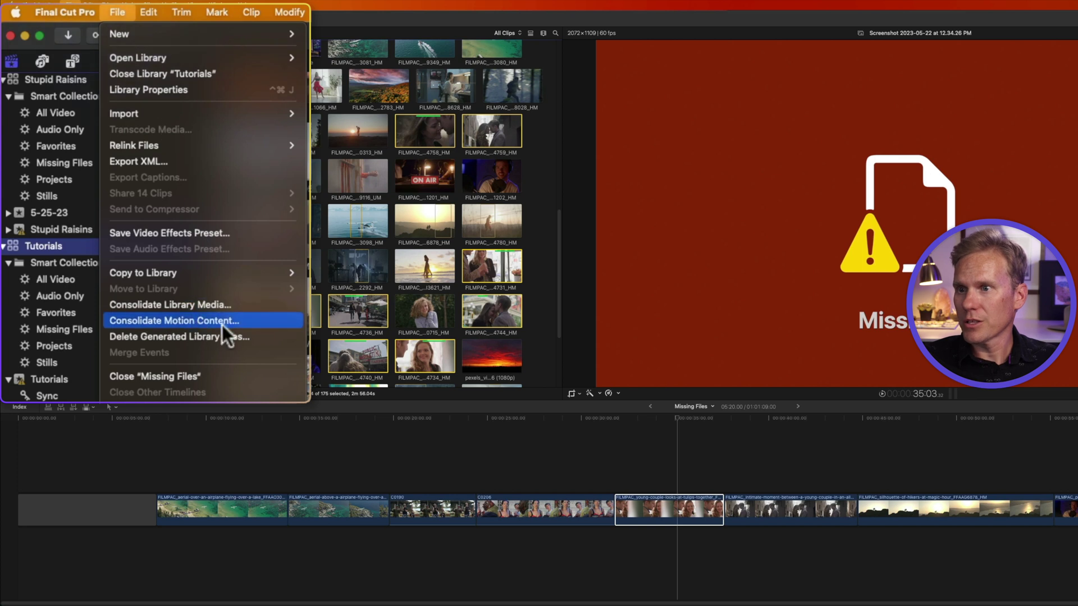
pyautogui.click(222, 305)
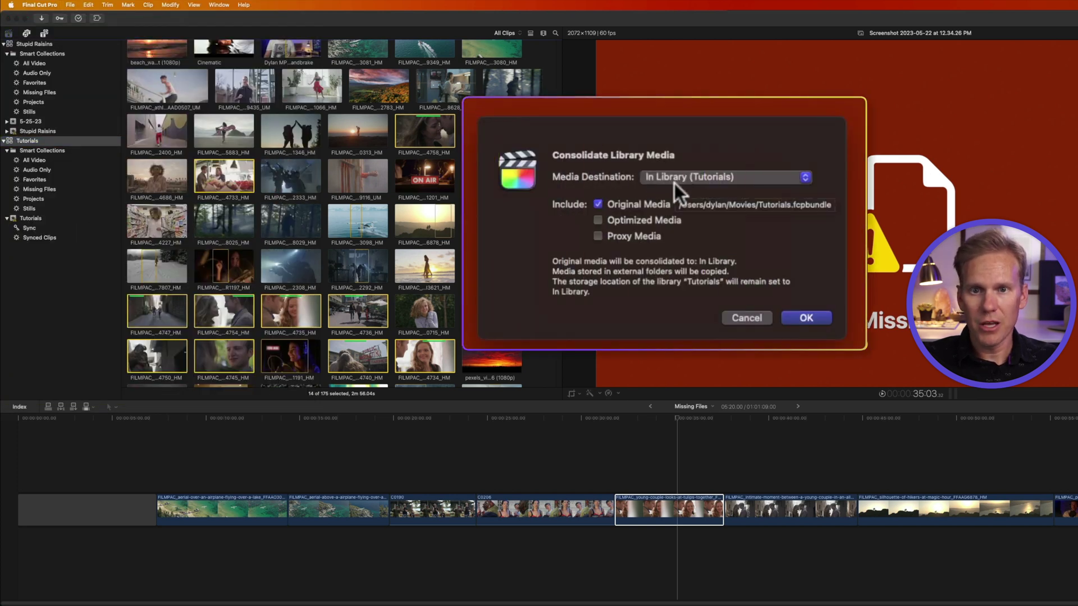
pyautogui.click(818, 316)
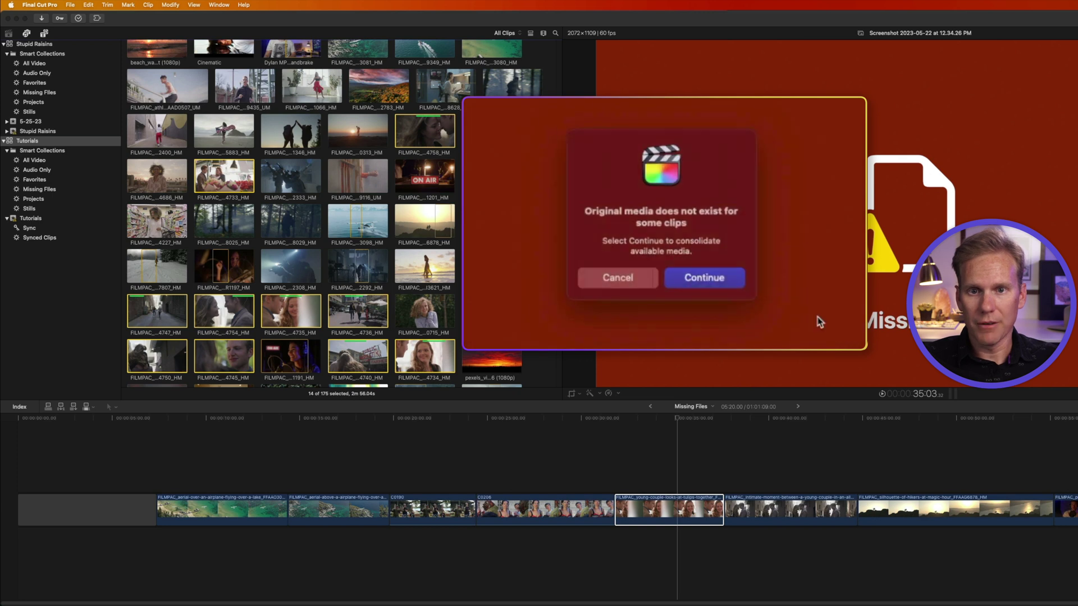
pyautogui.click(719, 278)
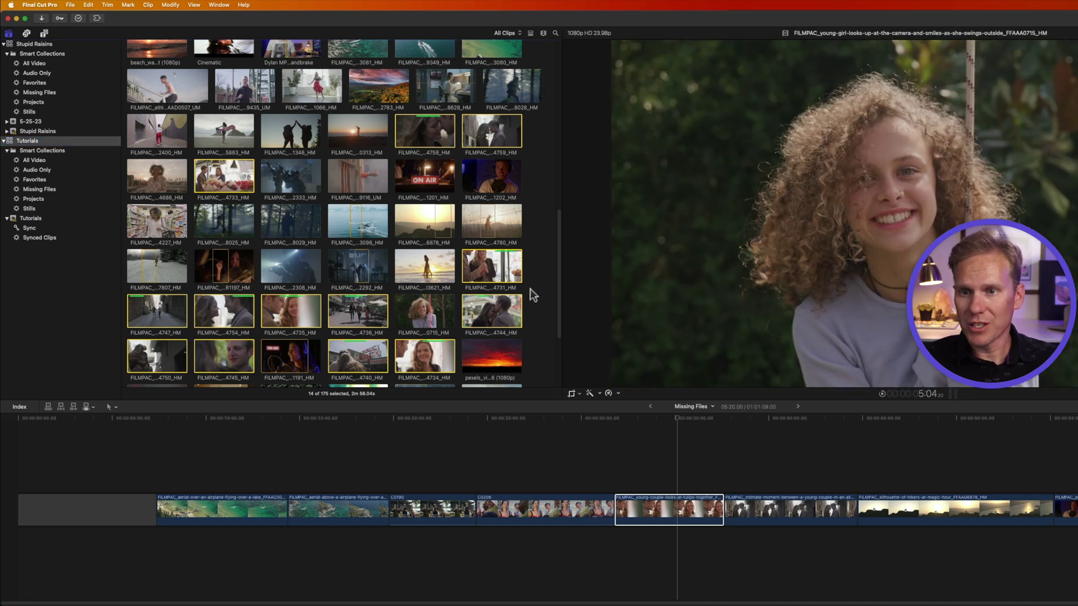
# Step: Reveal the forehead-kiss clip 4744's media file in Finder
pyautogui.click(543, 299)
pyautogui.click(502, 312)
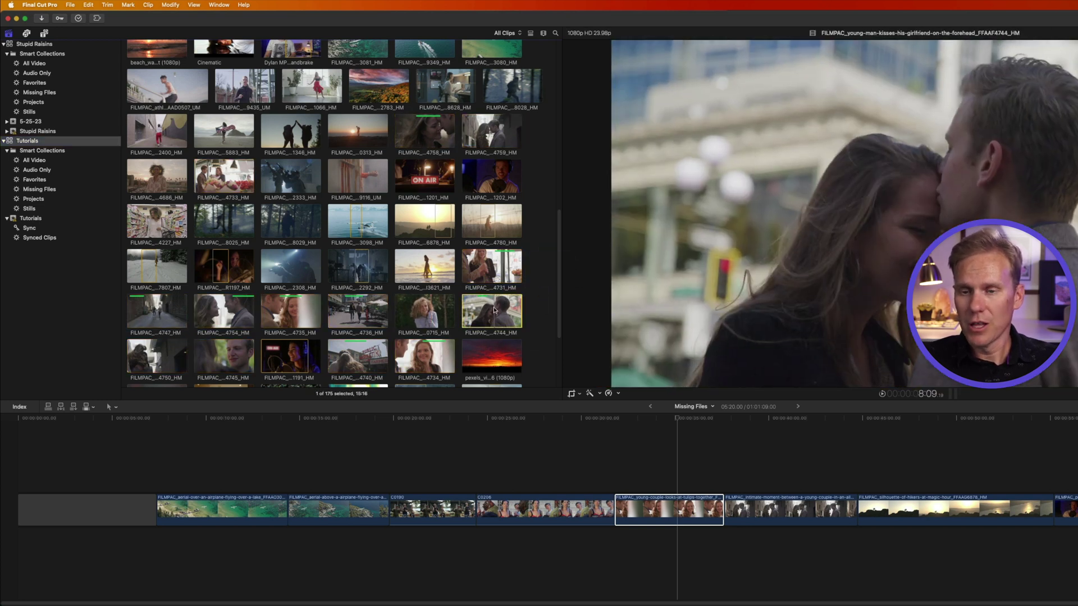
pyautogui.rightClick(494, 310)
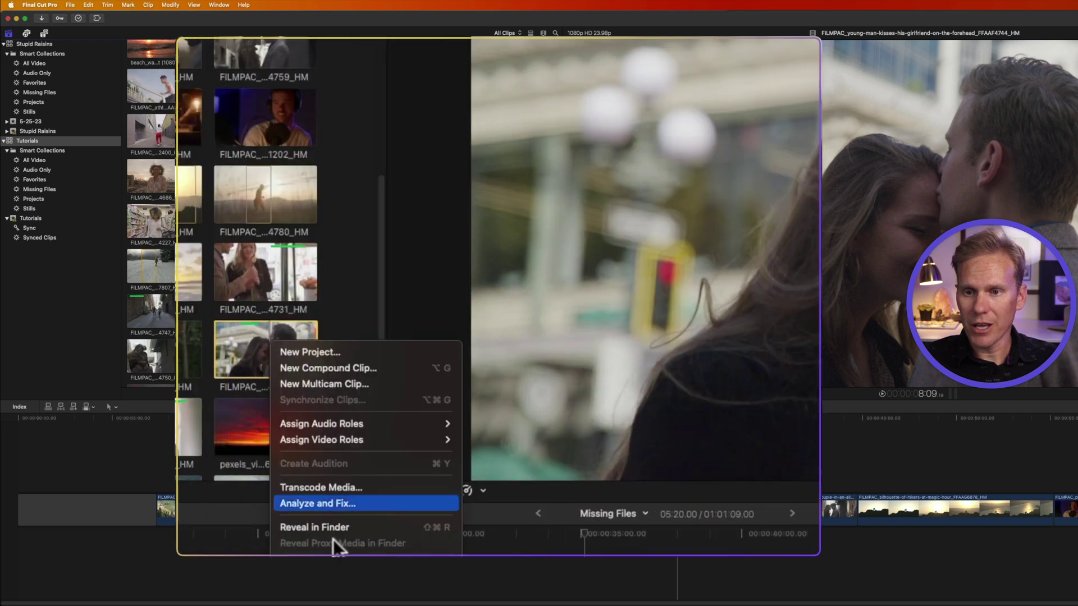
pyautogui.click(339, 528)
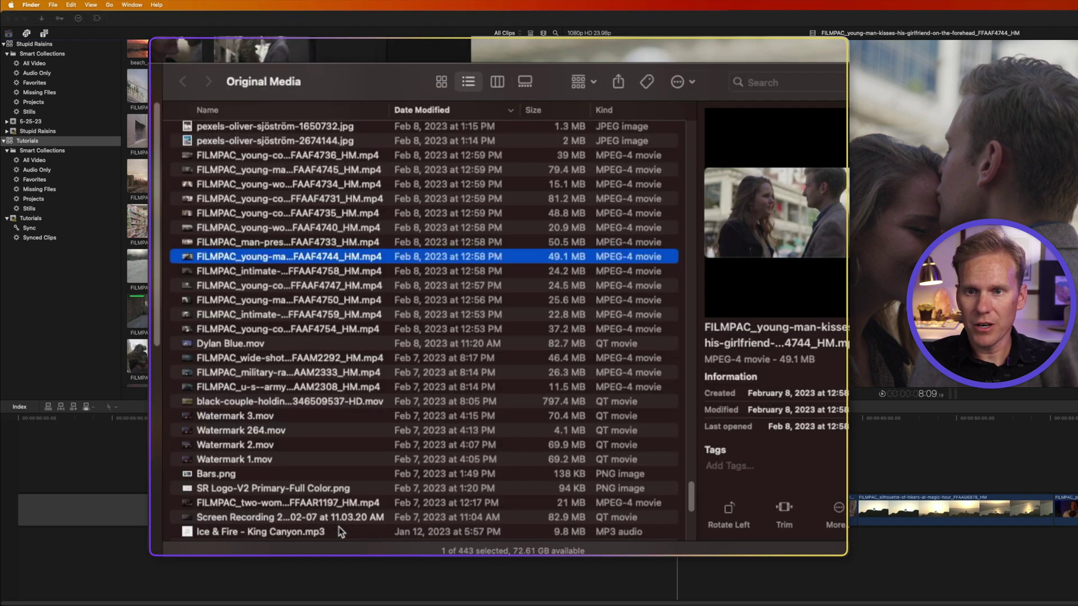